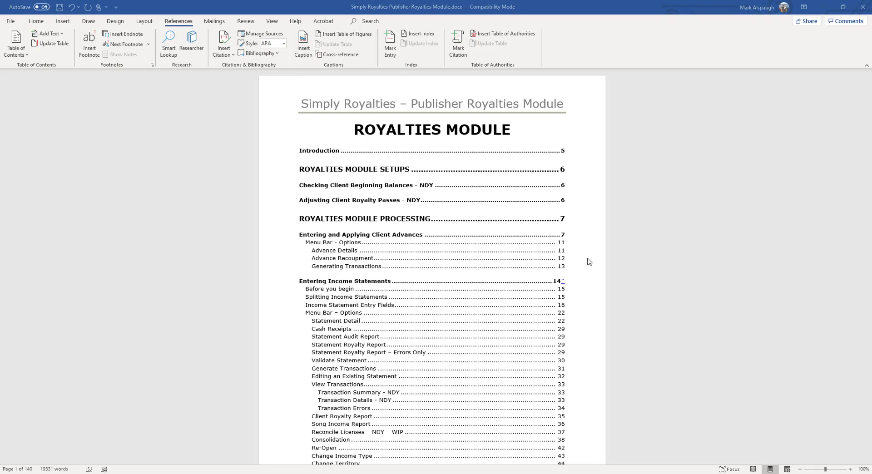
Jump from the manual's table of contents to the Royalty Uploads section and read its instructions.
scroll(579, 256, "down", 3)
scroll(580, 257, "up", 3)
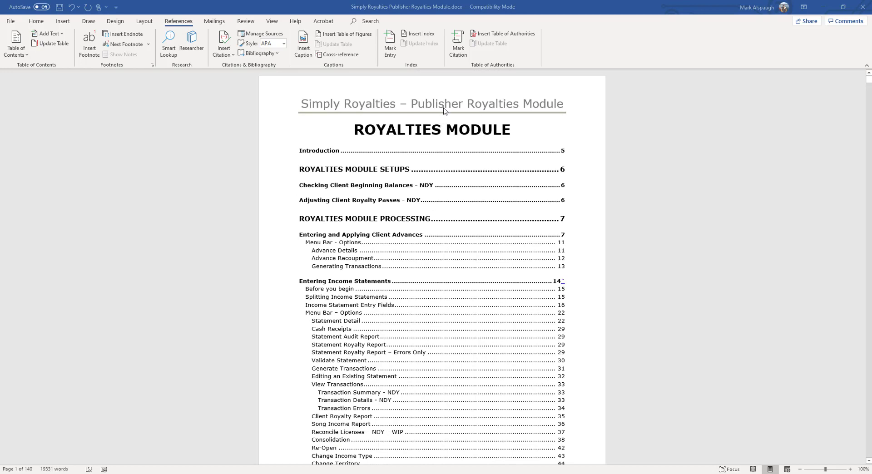
scroll(493, 168, "down", 12)
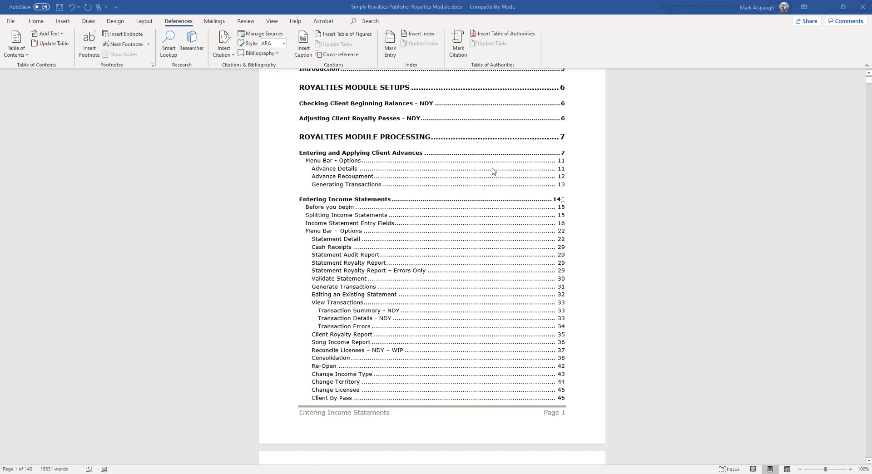
scroll(493, 174, "down", 5)
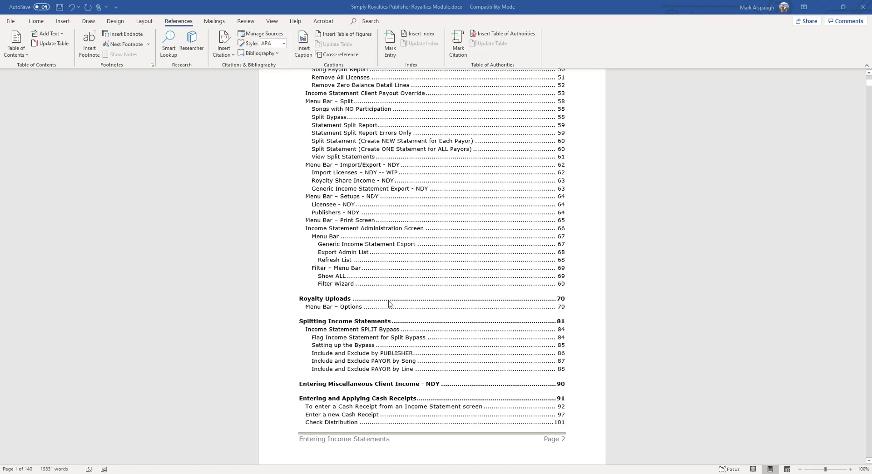
left_click(561, 301, "ctrl")
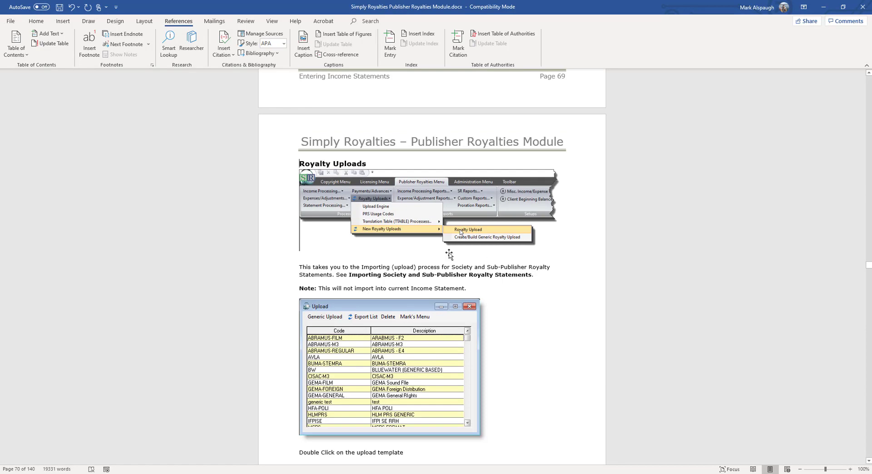
scroll(448, 255, "down", 5)
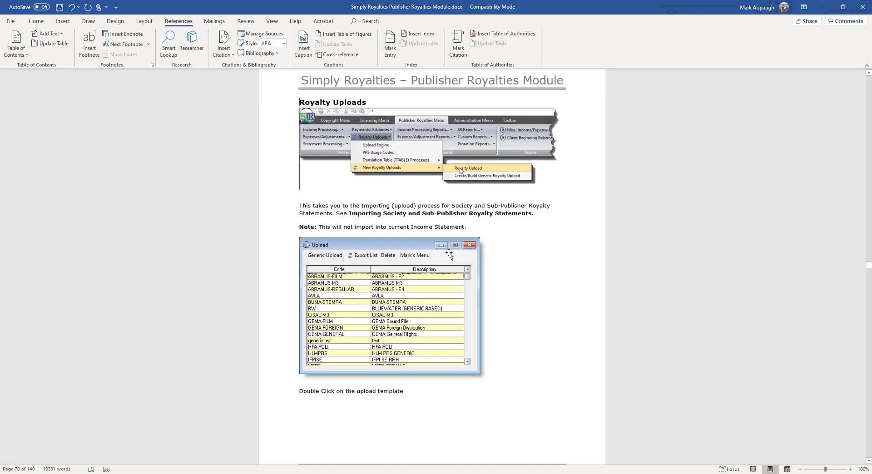
scroll(450, 252, "down", 6)
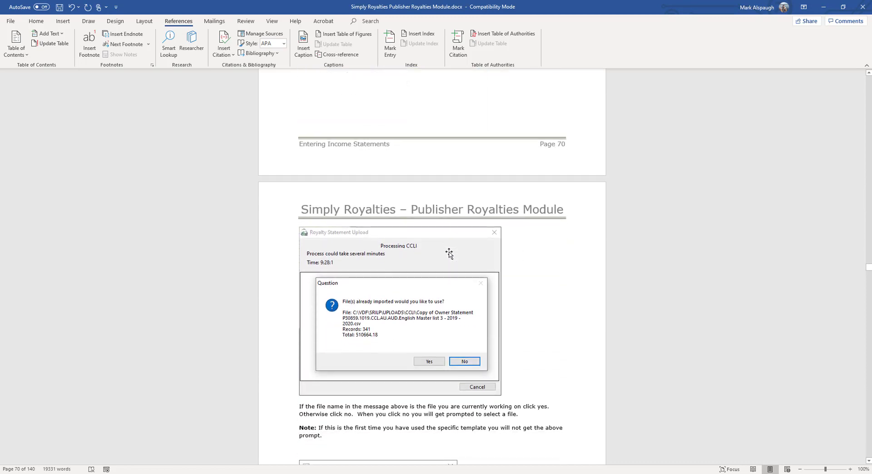
scroll(449, 253, "down", 2)
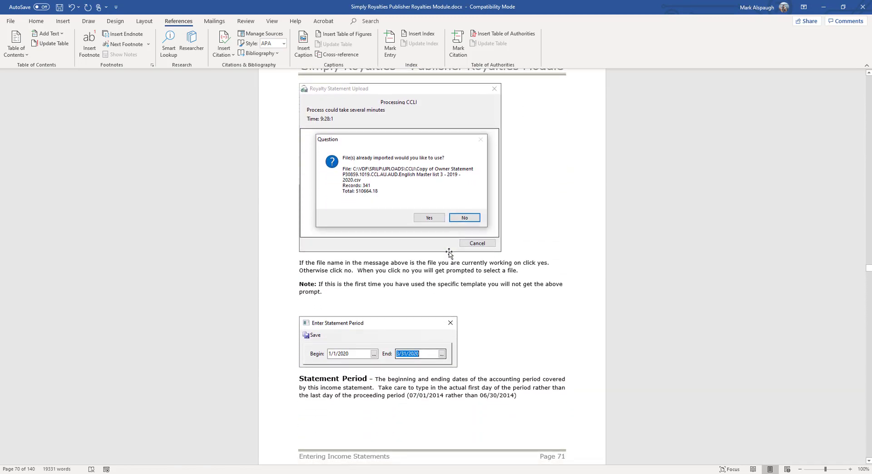
Switch to Simply Royalties and open the Royalty Upload screen under the publisher royalties New Royalty Uploads menu.
key("alt+Tab")
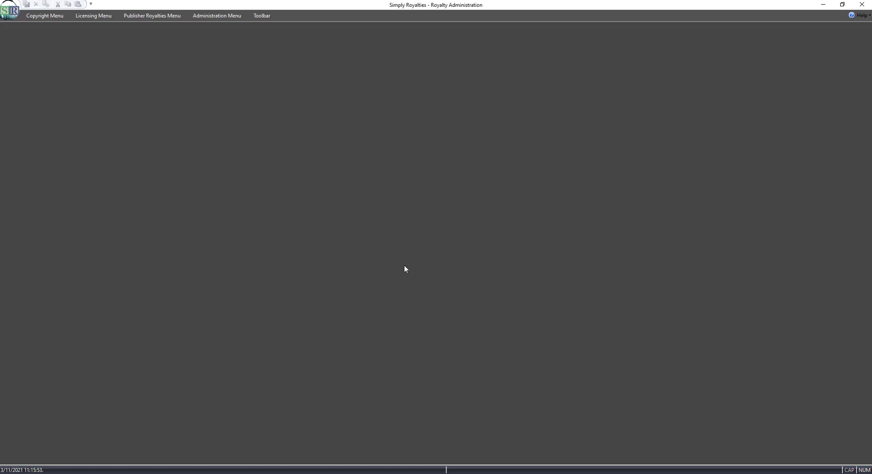
left_click(152, 17)
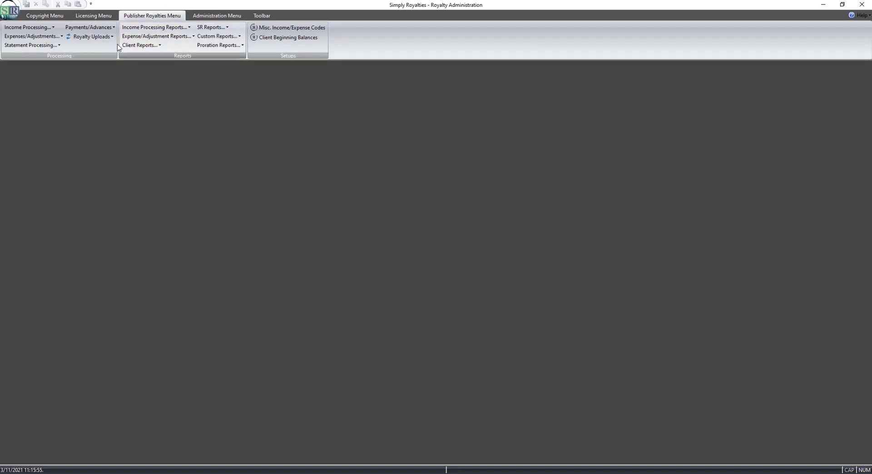
left_click(92, 38)
mouse_move(101, 77)
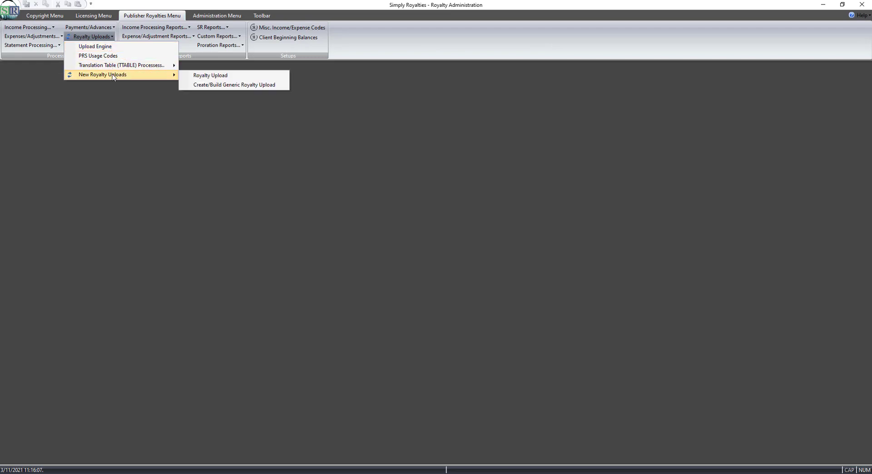
left_click(248, 77)
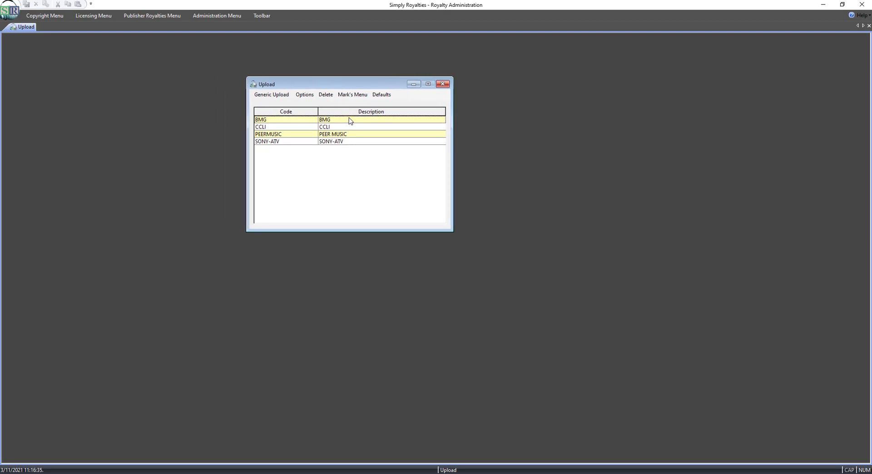
Start the BMG upload template and decline reusing the previously imported file.
left_click(351, 121)
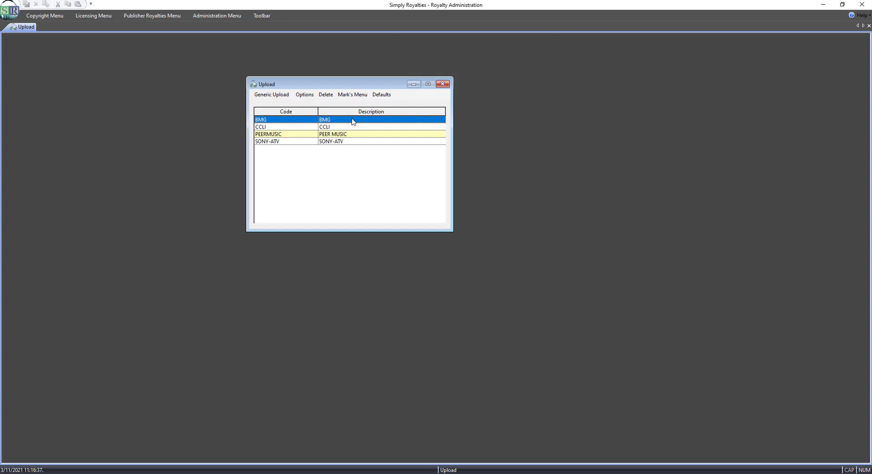
double_click(354, 120)
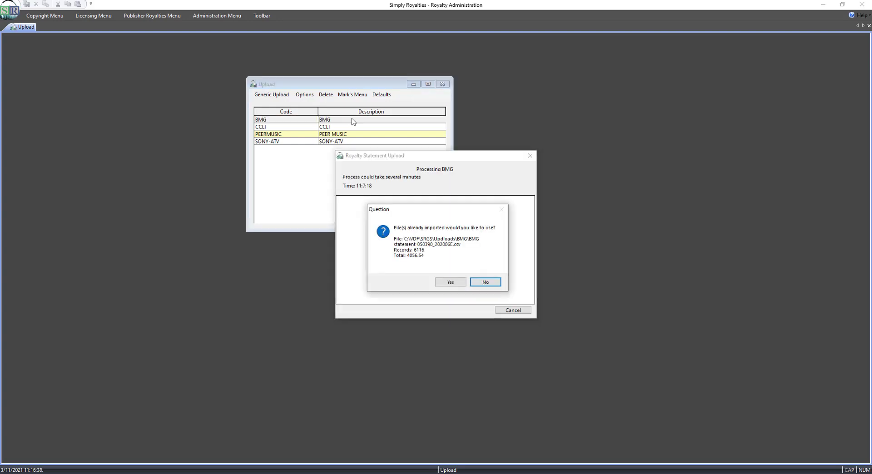
left_click_drag(432, 214, 412, 182)
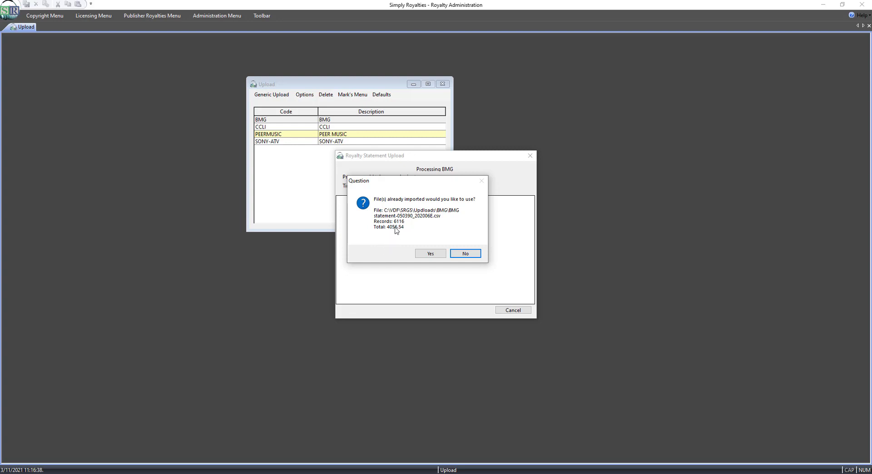
left_click(467, 254)
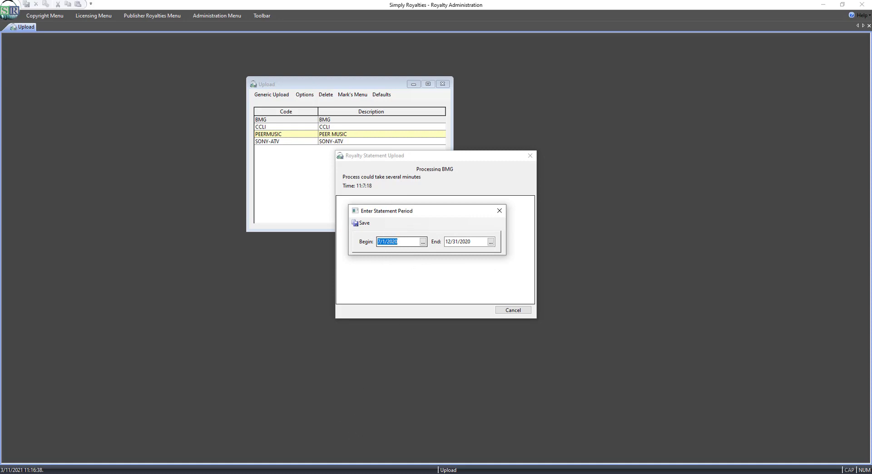
Review the manual's Statement Period and Default Information instructions.
key("alt+Tab")
scroll(400, 413, "down", 2)
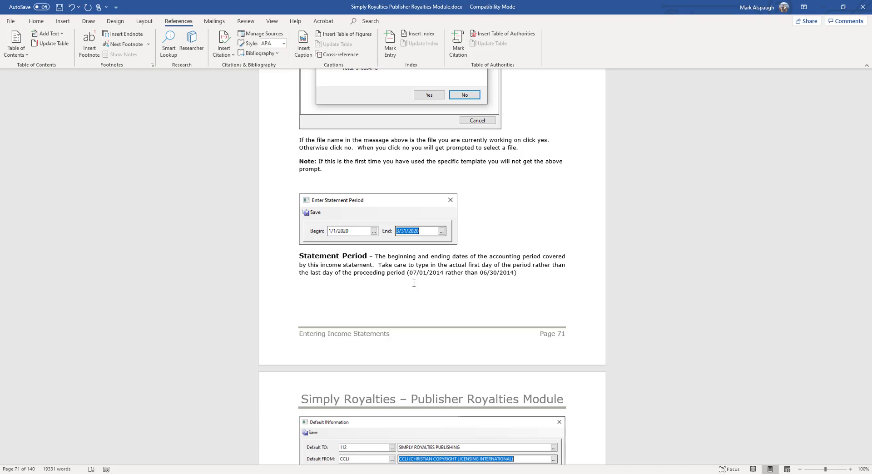
scroll(413, 283, "down", 3)
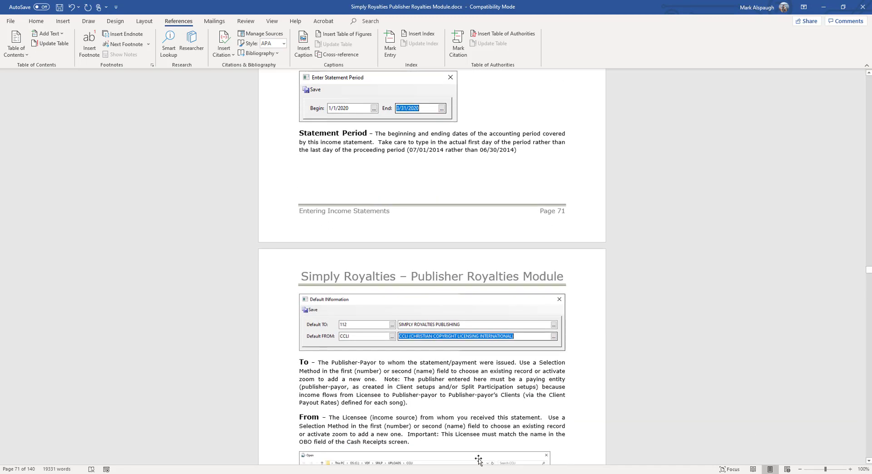
scroll(479, 460, "down", 5)
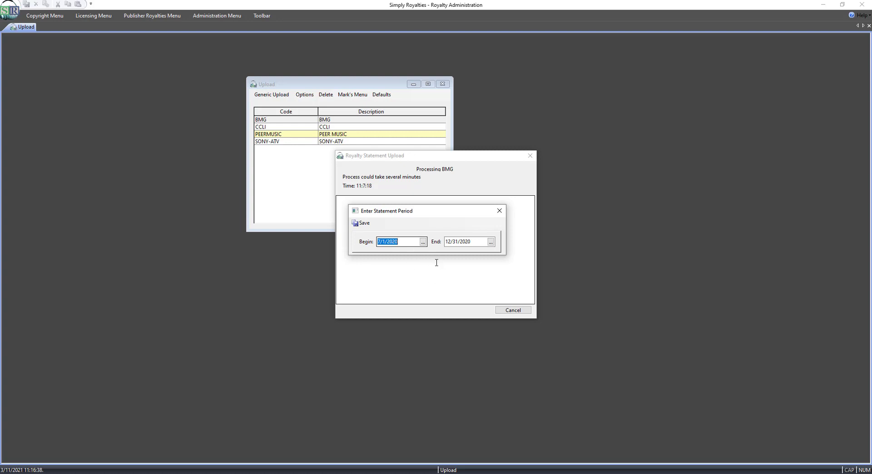
Save the 7/1/2020 to 12/31/2020 statement period, then open and re-import BMG statement-050390_202006E.csv.
left_click(365, 223)
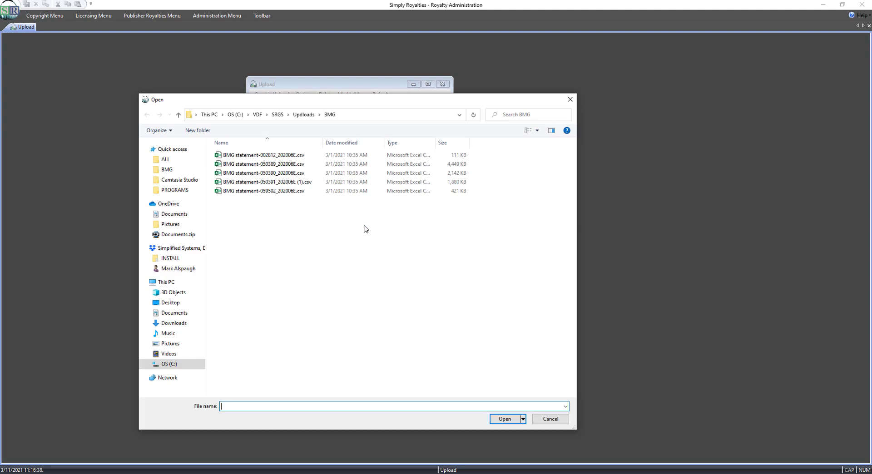
left_click(284, 176)
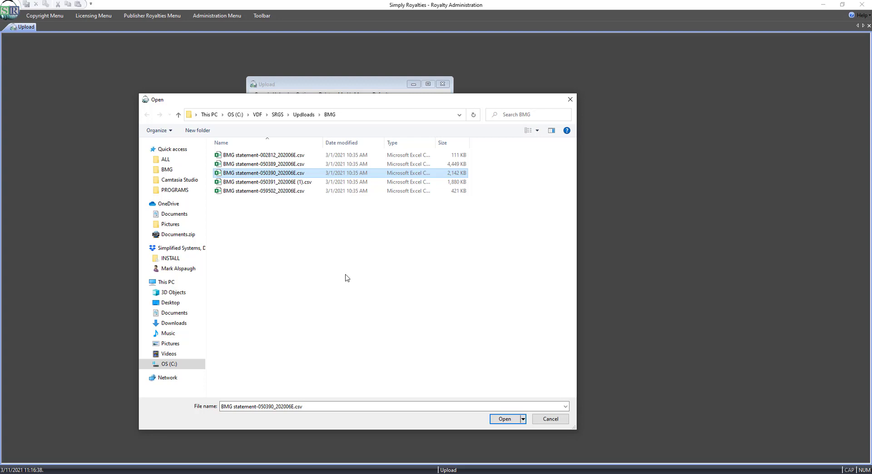
left_click(500, 419)
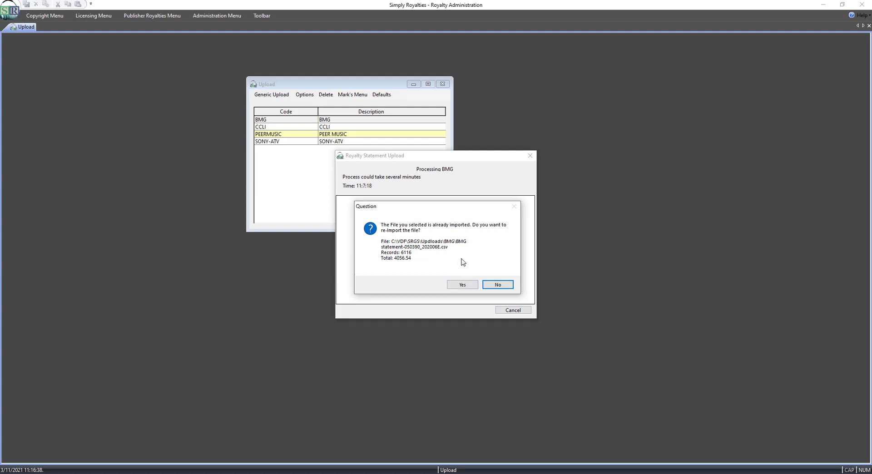
left_click(462, 284)
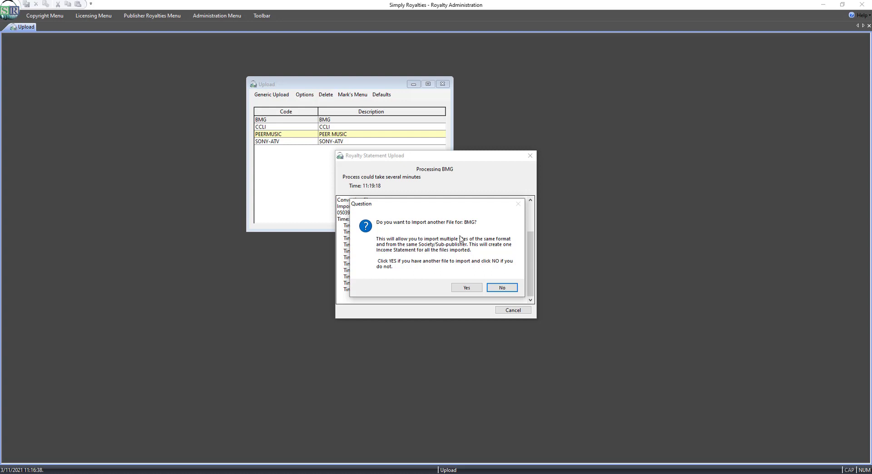
Decline importing another BMG file and save the Royalty Upload details with format BMG and batch DEMO.
left_click(503, 288)
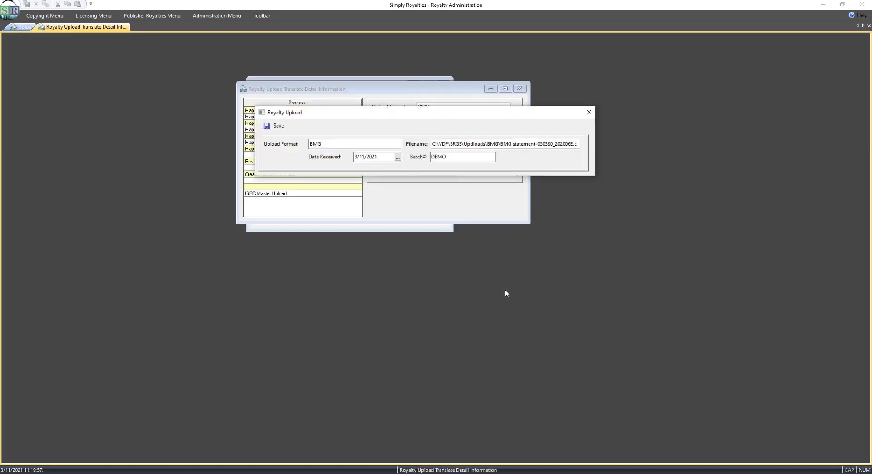
left_click_drag(431, 117, 426, 125)
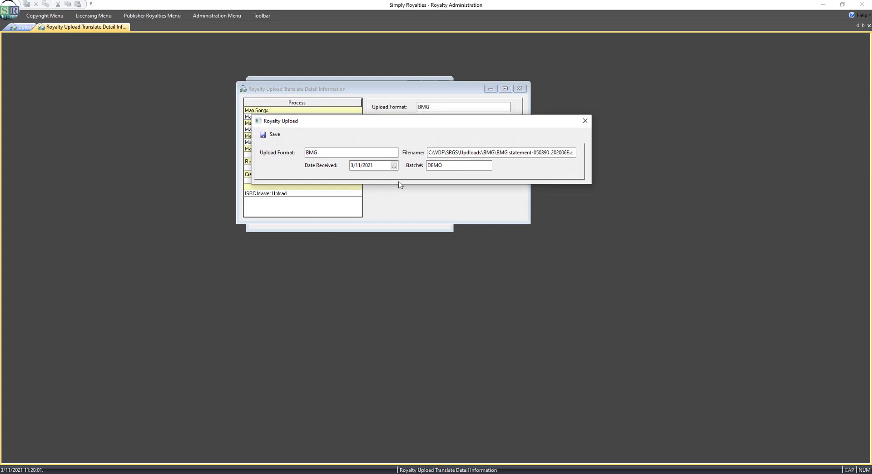
left_click(455, 166)
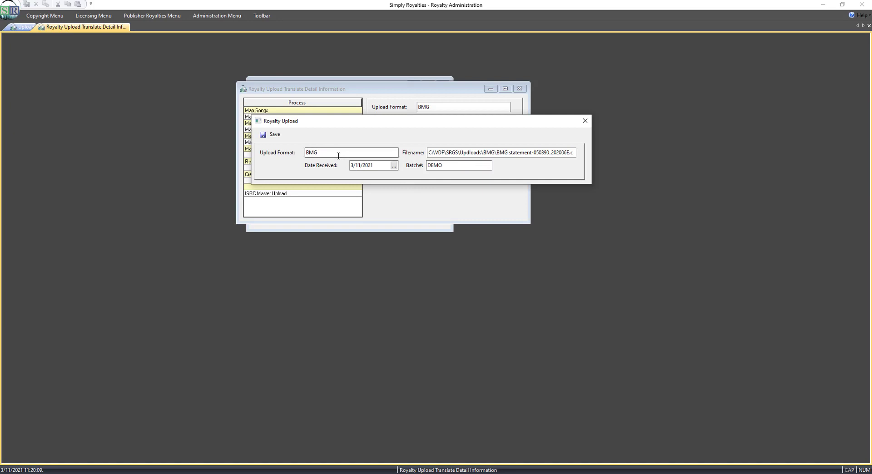
left_click(455, 164)
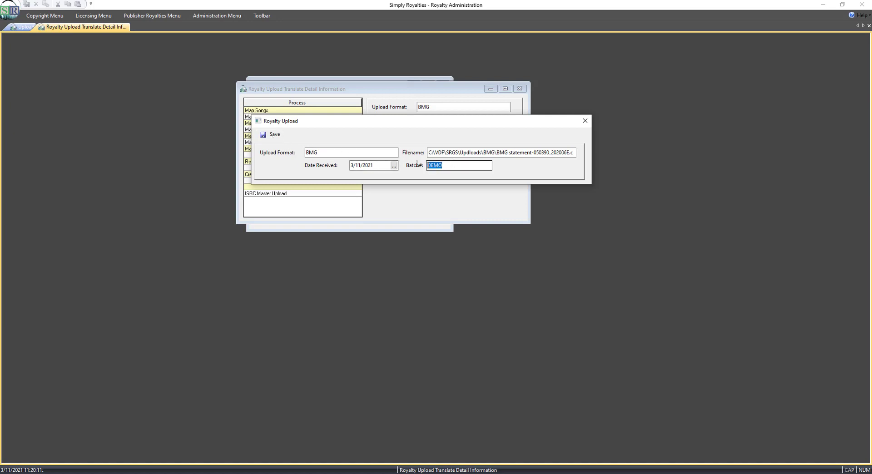
left_click(455, 165)
left_click(275, 137)
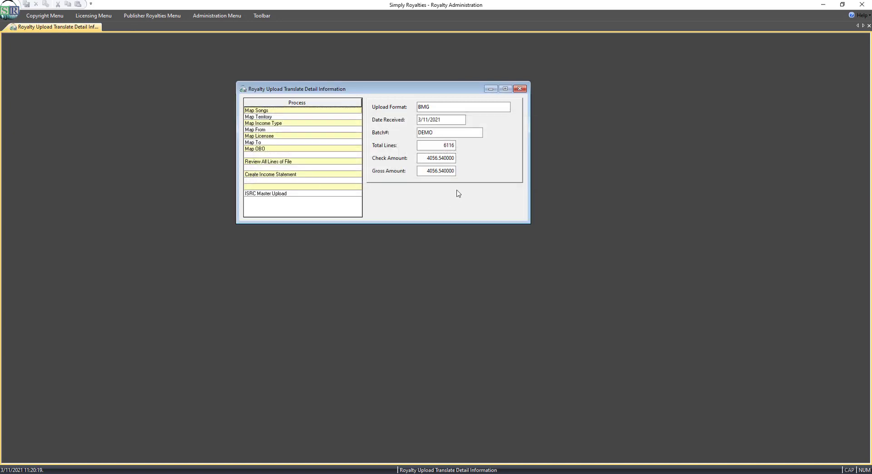
Open the Map Songs translation screen for the imported BMG file.
left_click_drag(397, 89, 374, 89)
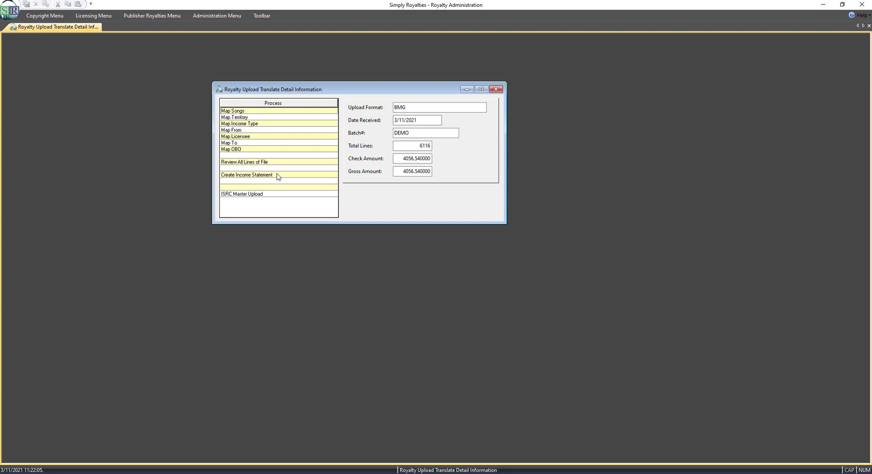
double_click(264, 112)
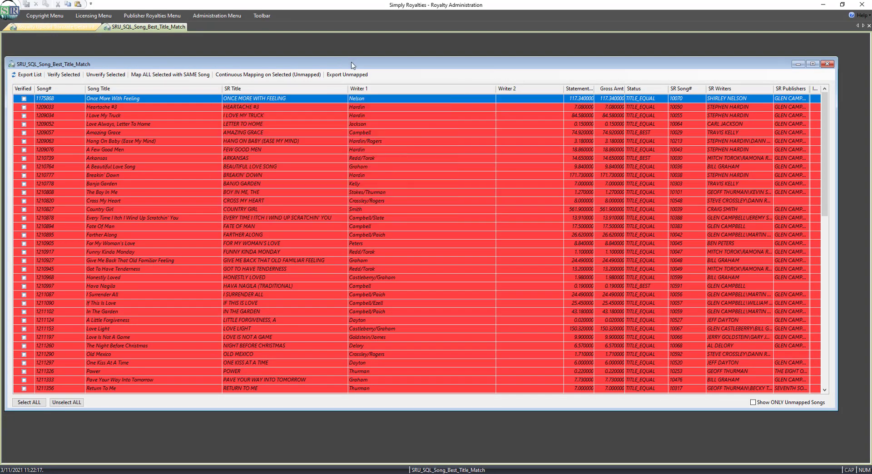
mouse_move(353, 65)
left_mouse_down()
mouse_move(358, 45)
mouse_move(361, 52)
left_mouse_up()
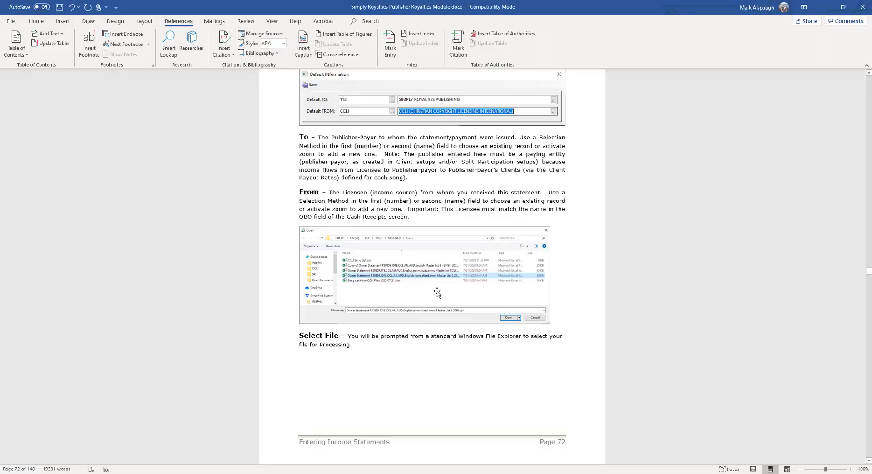
Read the manual's Upload Detail Translation and Map Songs sections.
scroll(439, 288, "down", 3)
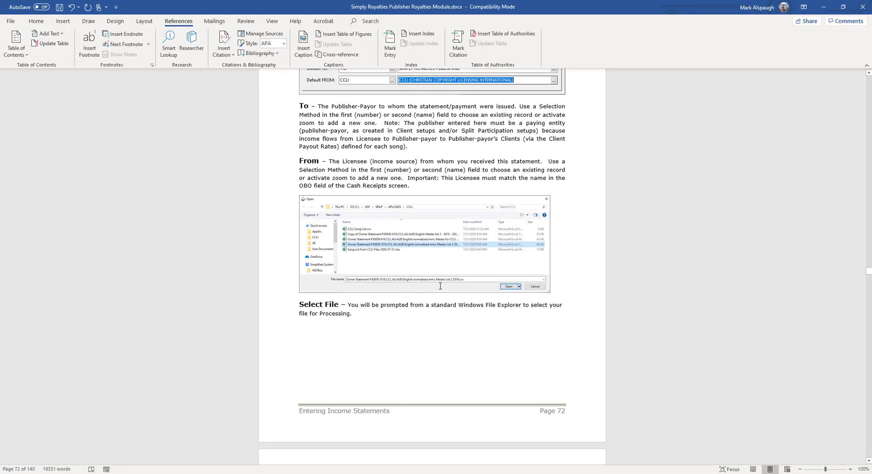
scroll(440, 289, "down", 20)
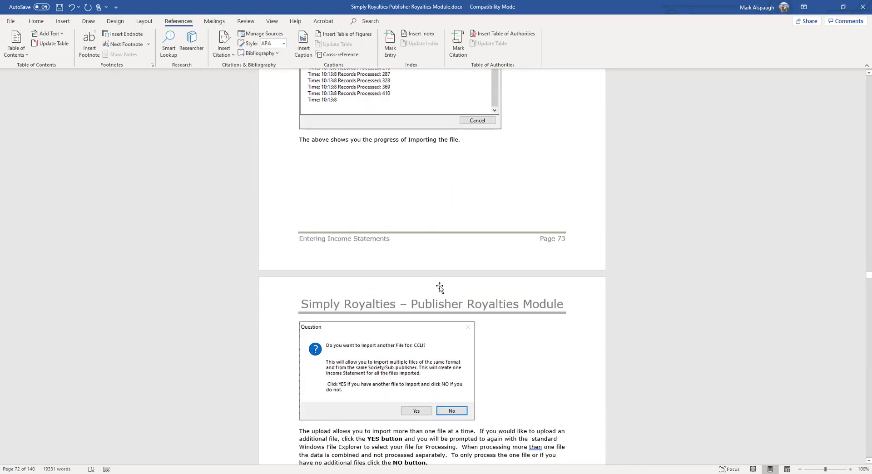
scroll(440, 286, "down", 20)
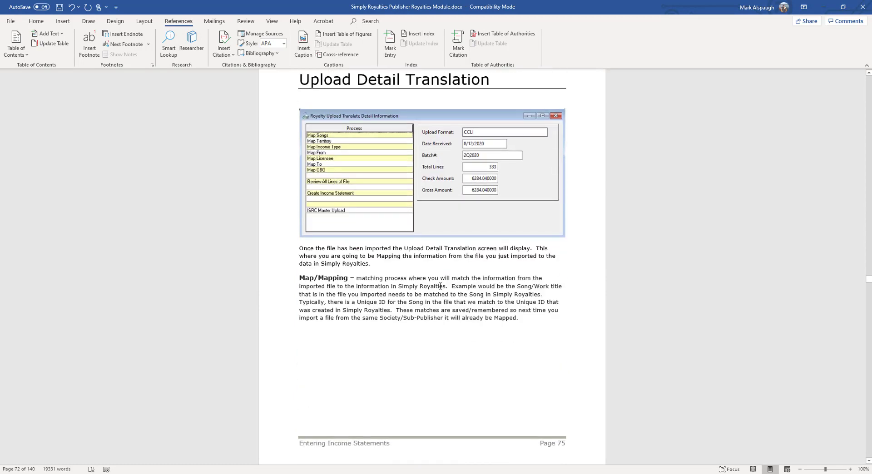
scroll(441, 290, "down", 4)
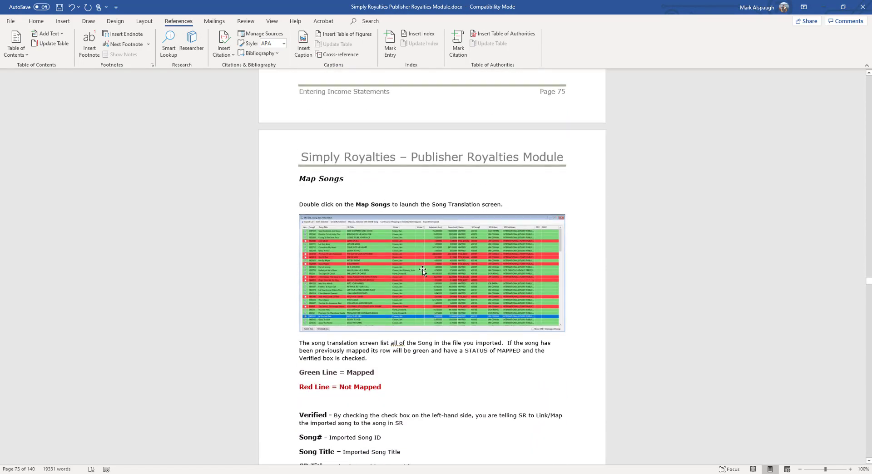
scroll(422, 271, "down", 1)
scroll(393, 384, "down", 1)
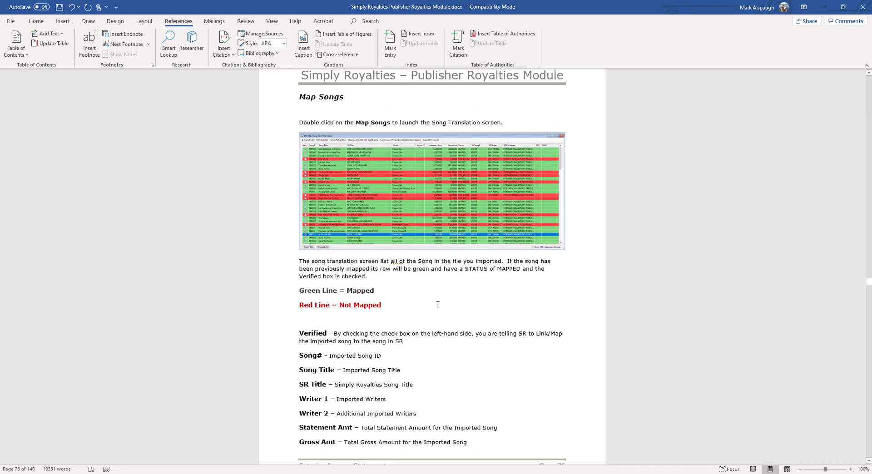
Read the manual's Status Field section and return to the song translation screen.
scroll(437, 318, "down", 7)
scroll(438, 306, "down", 4)
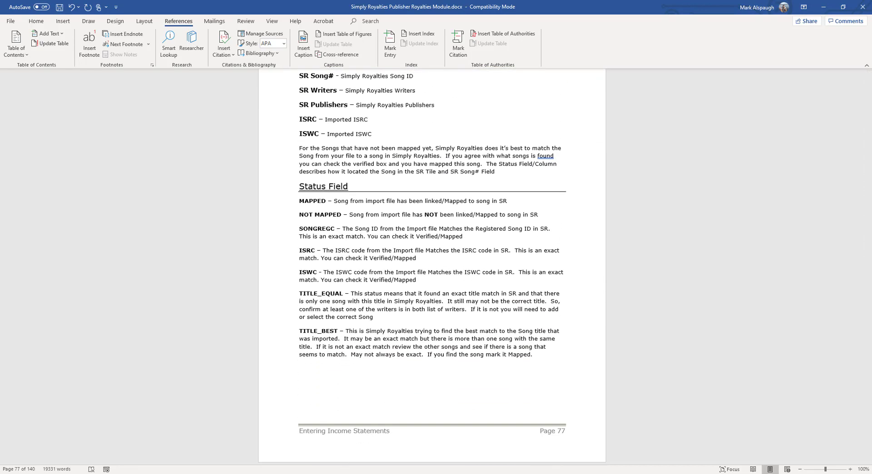
left_click(340, 473)
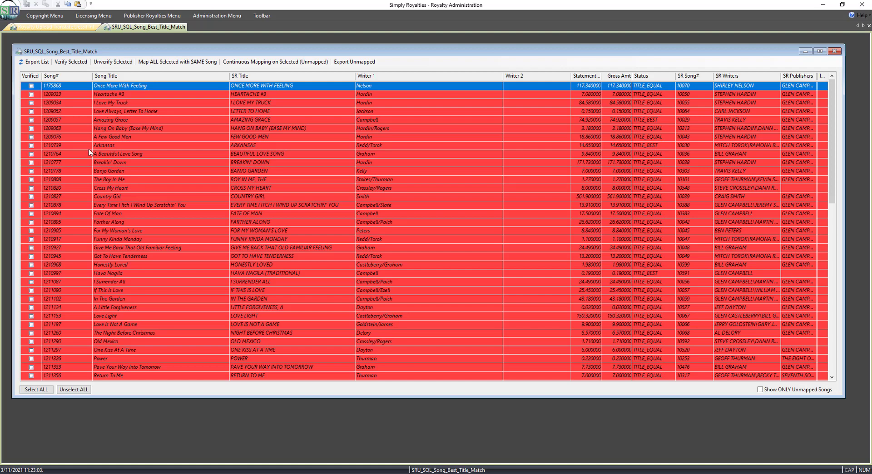
Check and uncheck the Verified box for the Arkansas song.
left_click(31, 145)
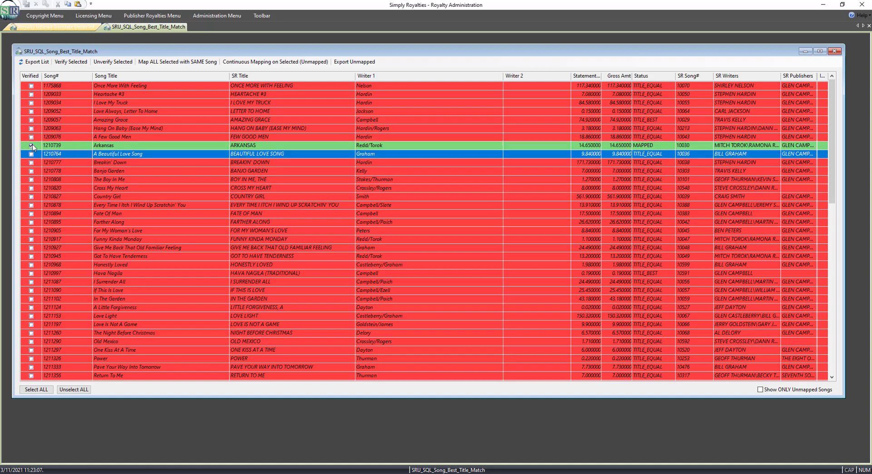
left_click(32, 146)
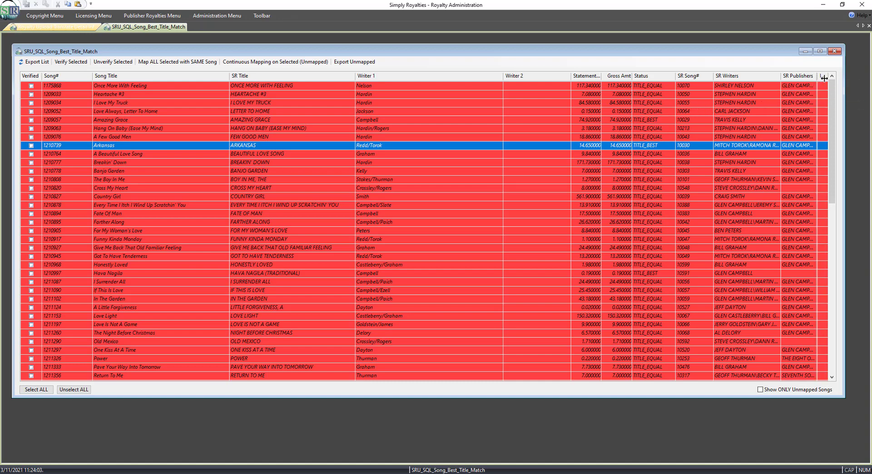
Widen the SR Publishers column in the song translation grid.
left_click_drag(823, 78, 815, 80)
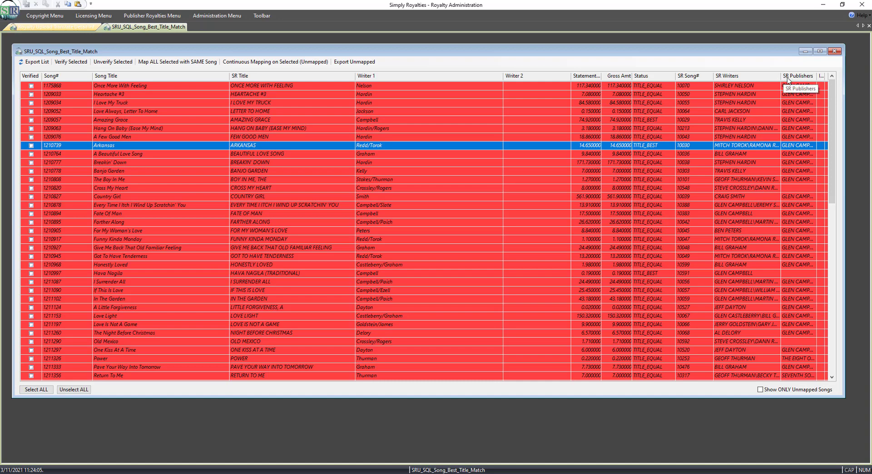
left_click_drag(781, 77, 784, 78)
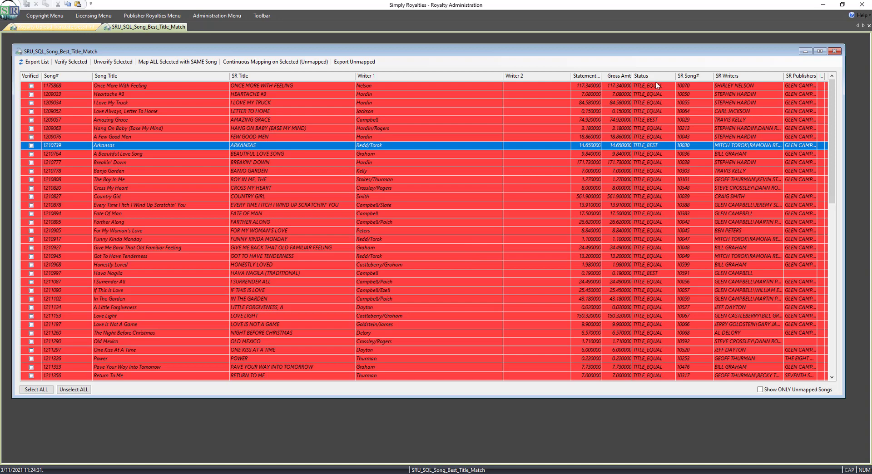
left_click(645, 87)
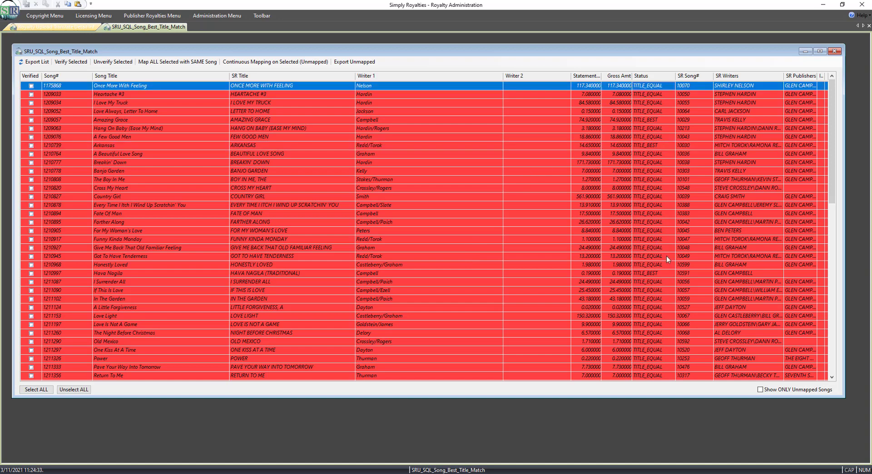
left_click(652, 275)
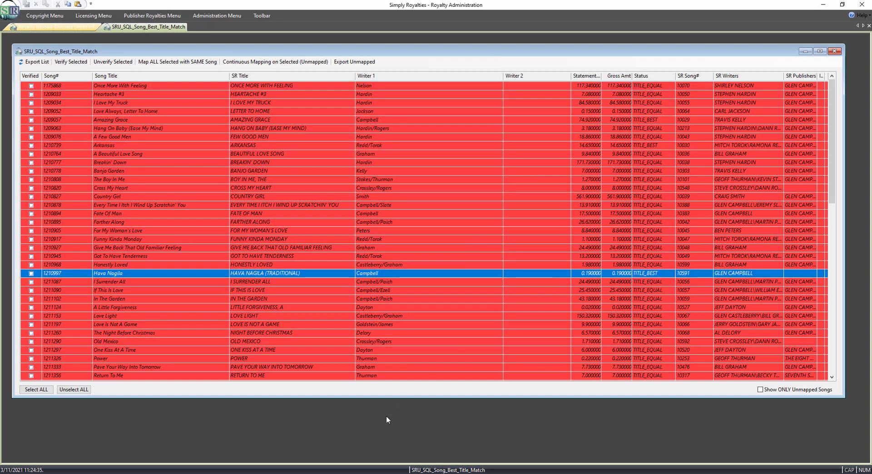
Switch to the manual and review the Status Field definitions from MAPPED through TITLE_BEST.
key("alt+Tab")
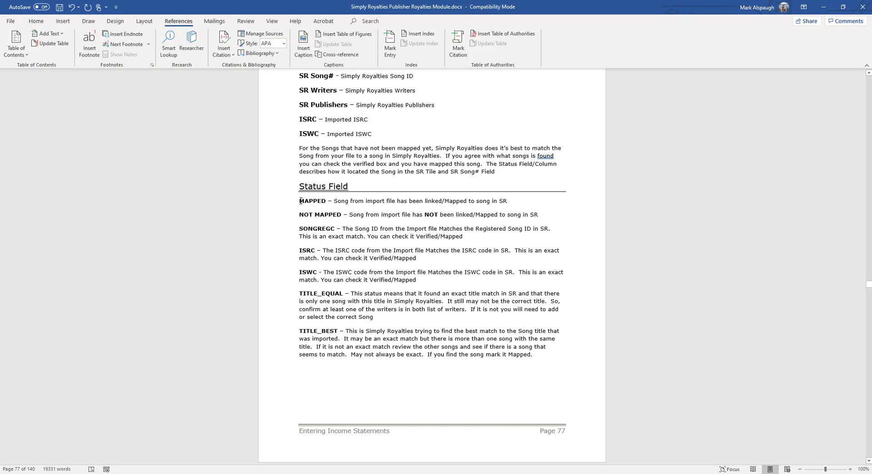
left_click_drag(299, 201, 325, 201)
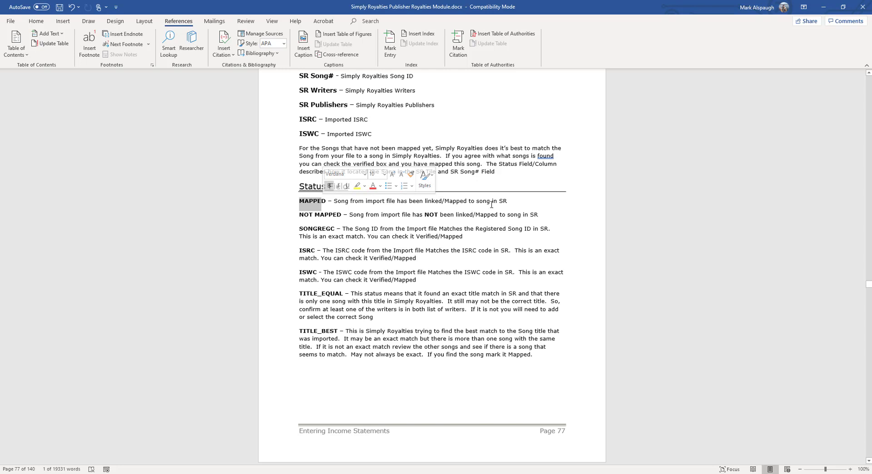
left_click(336, 217)
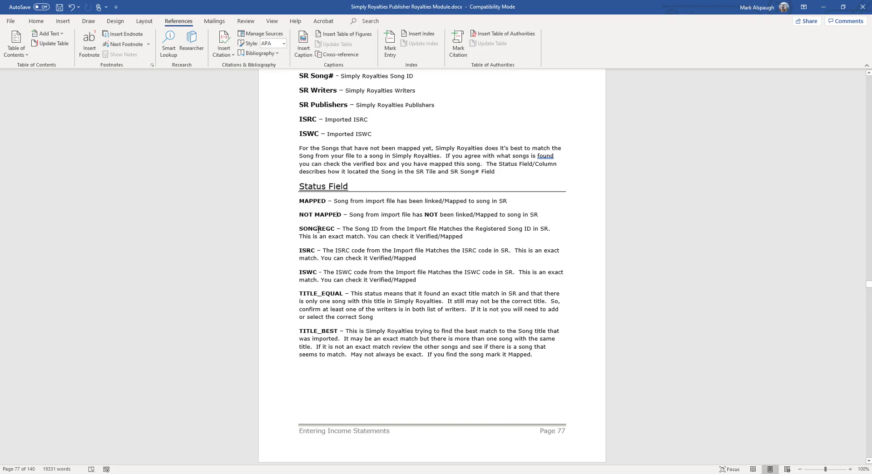
left_click_drag(299, 228, 335, 228)
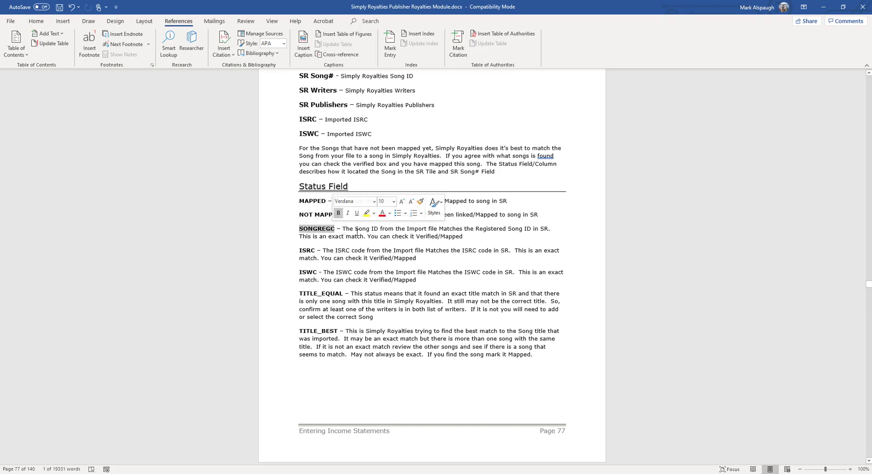
left_click(398, 236)
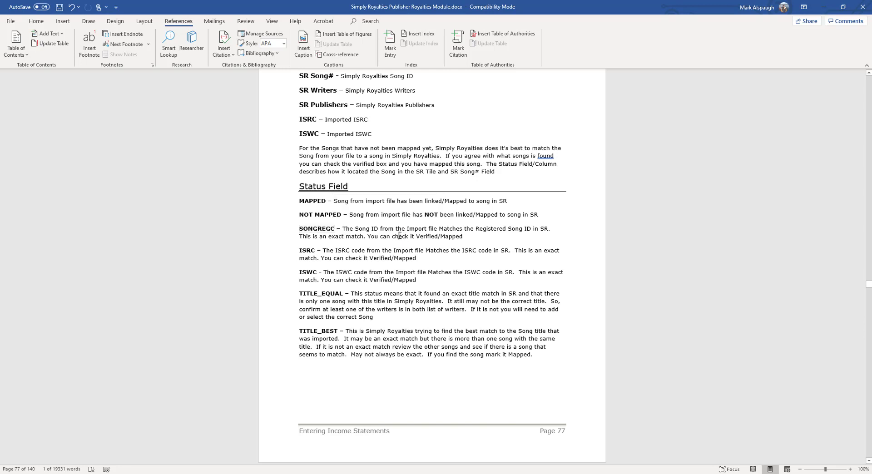
left_click_drag(300, 252, 317, 272)
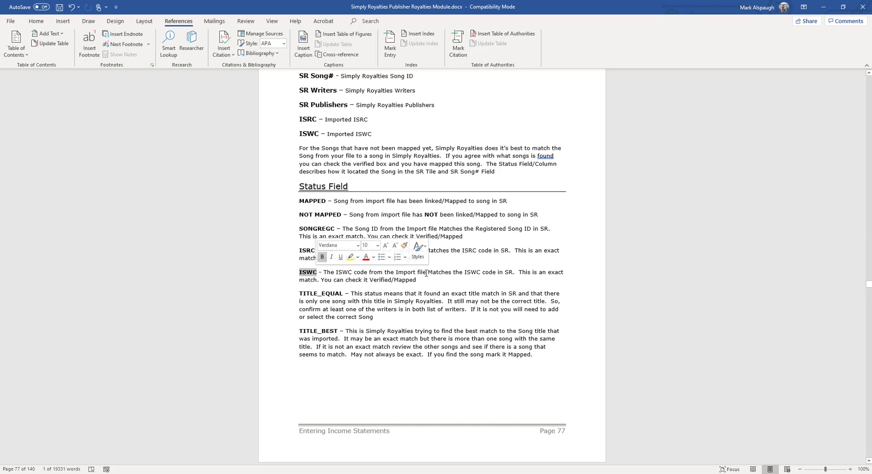
left_click(477, 250)
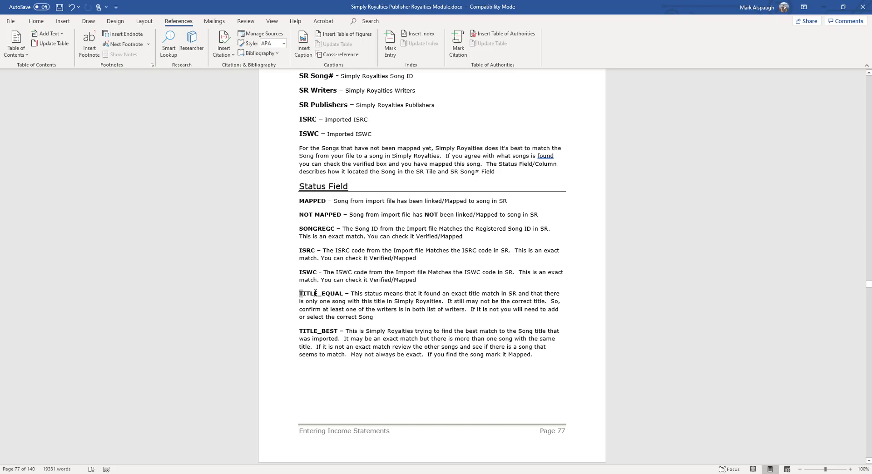
left_click_drag(300, 293, 341, 293)
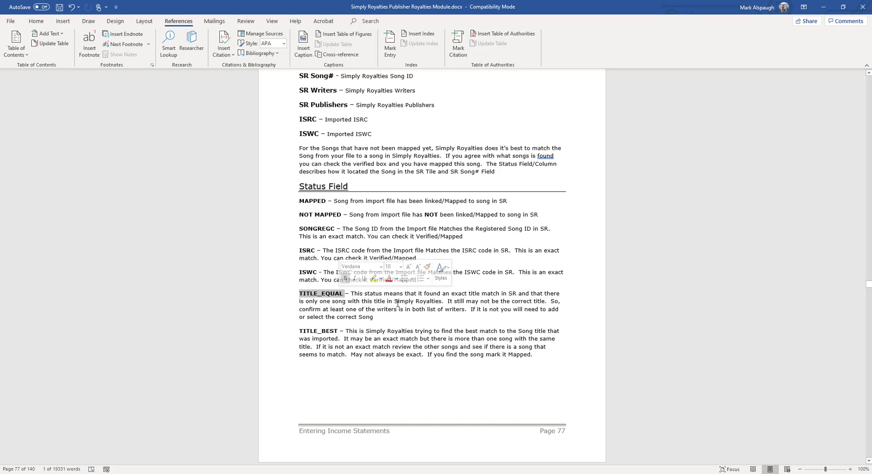
left_click(398, 301)
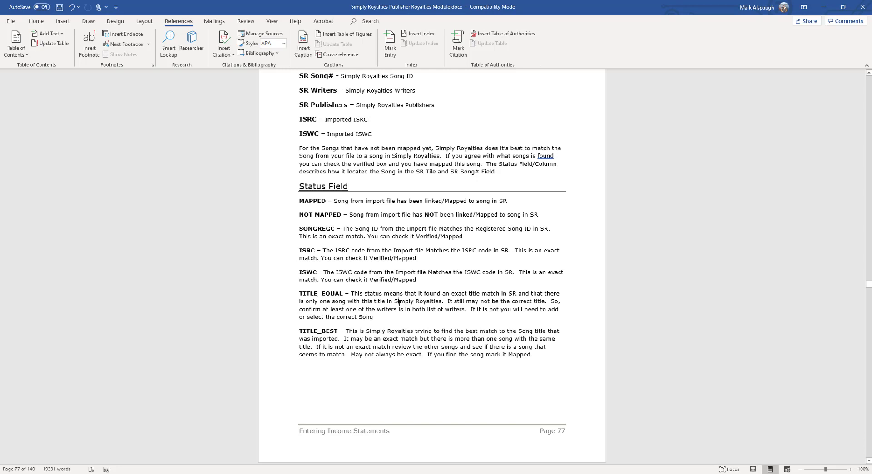
double_click(306, 331)
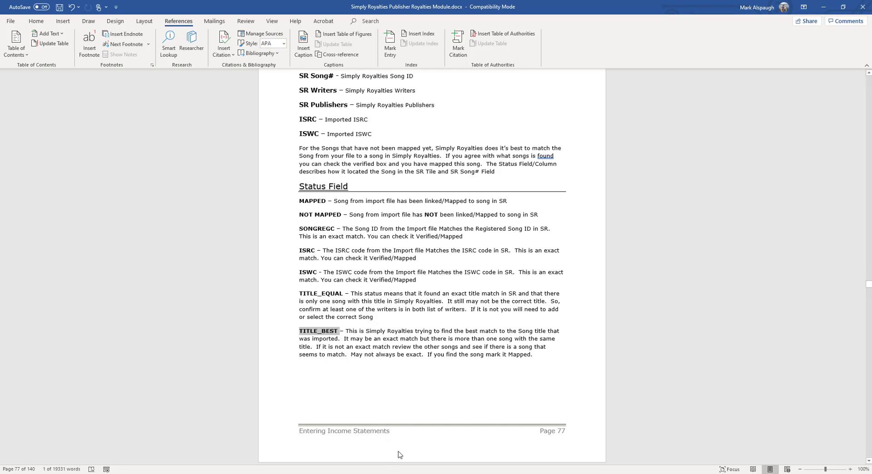
left_click(403, 473)
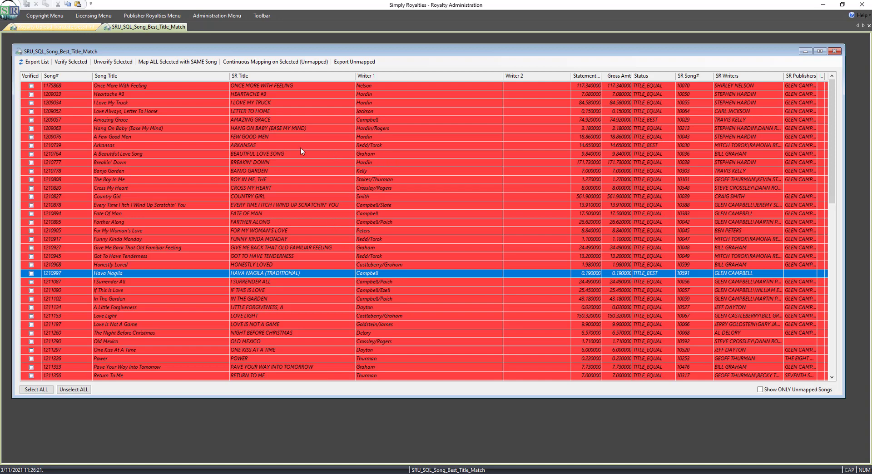
Verify the Once More With Feeling row to mark it mapped.
left_click(150, 85)
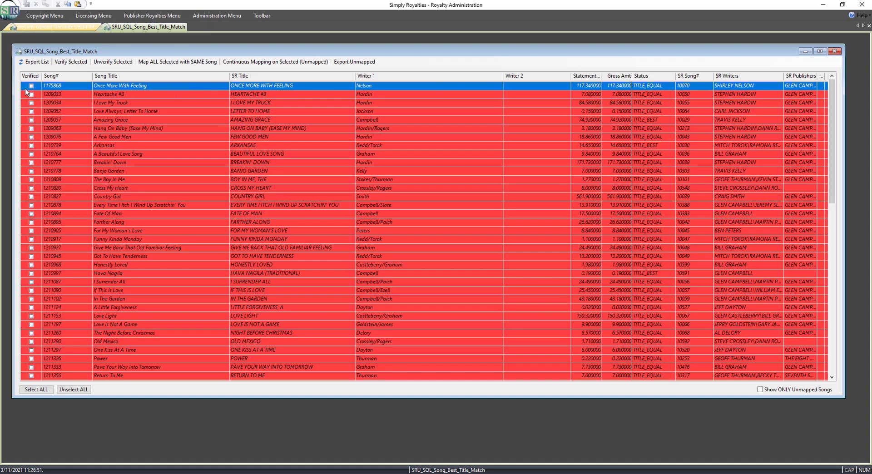
key("space")
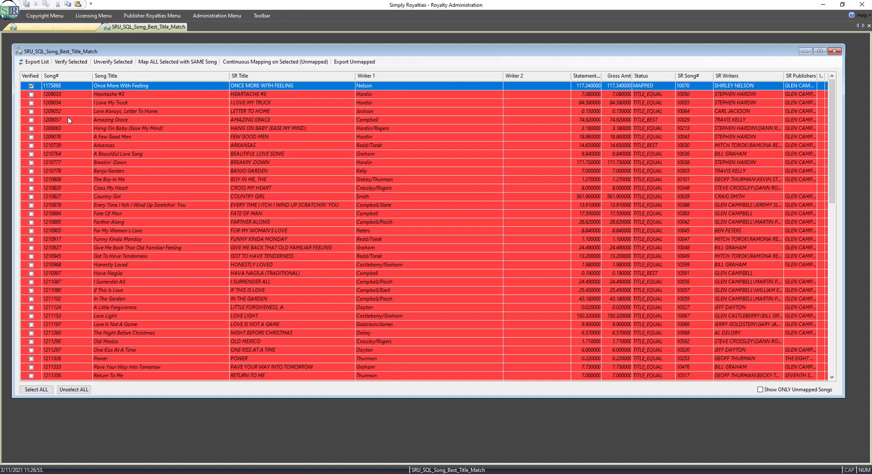
left_click(143, 94)
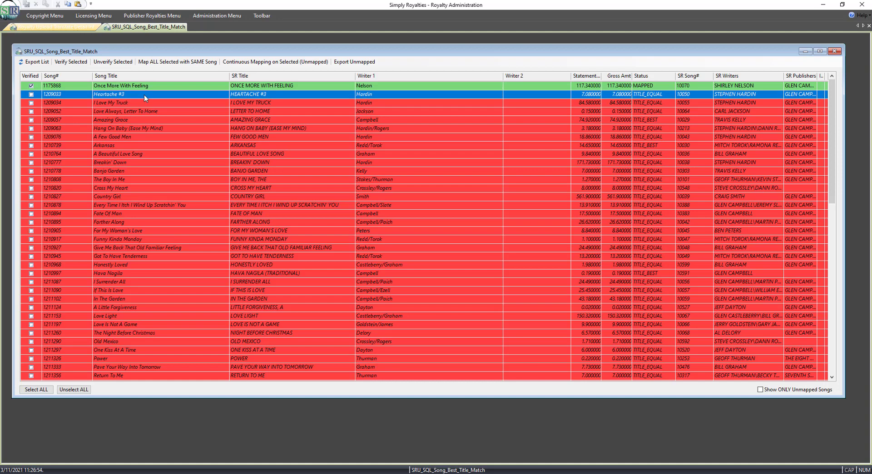
left_click(177, 89)
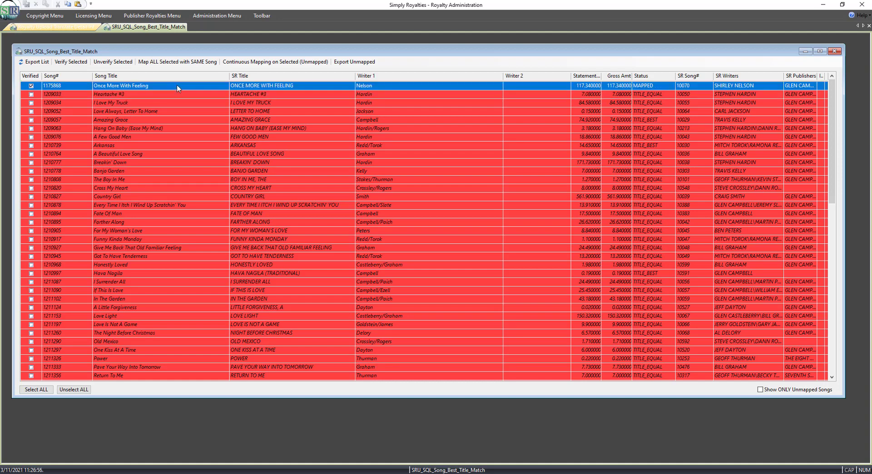
Map Once More With Feeling and Heartache #3 by selecting their matching songs in the Map Song Lookup List.
double_click(198, 87)
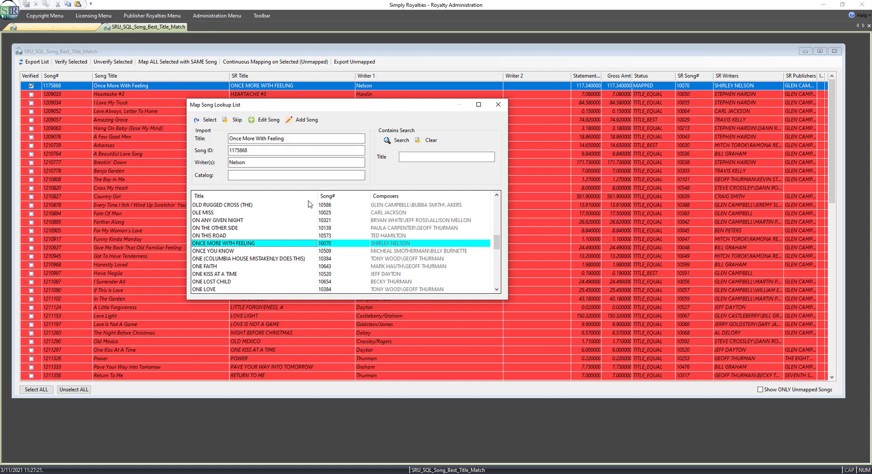
left_click(210, 120)
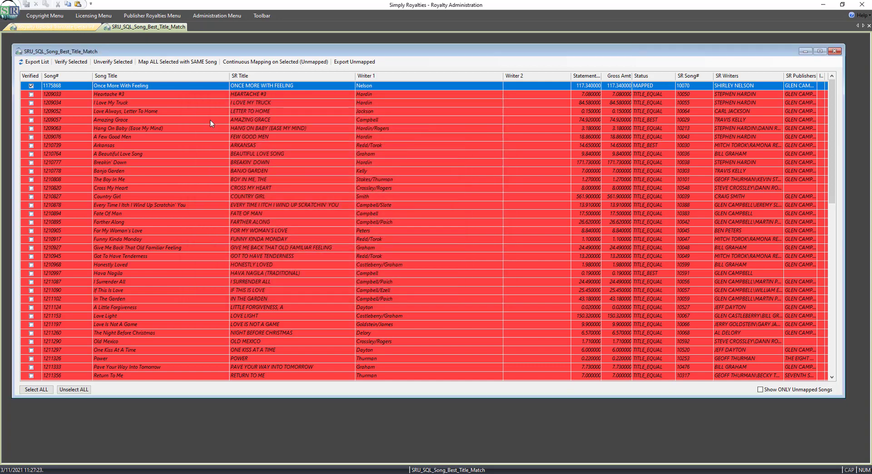
double_click(158, 94)
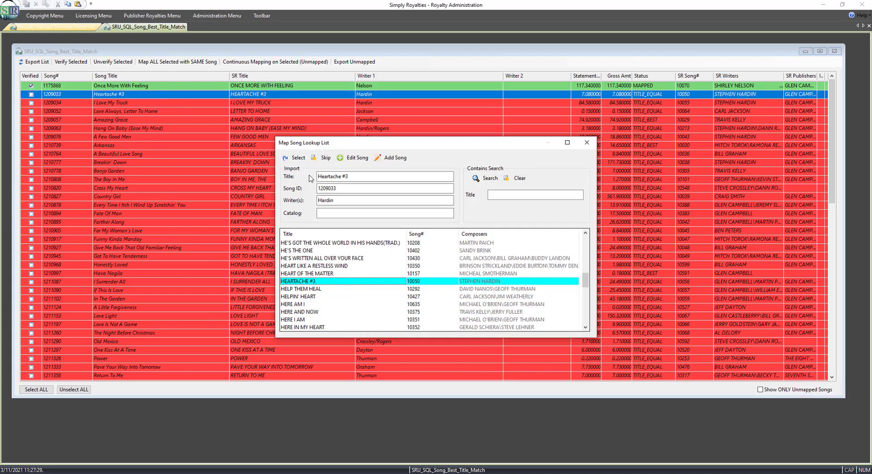
left_click(299, 158)
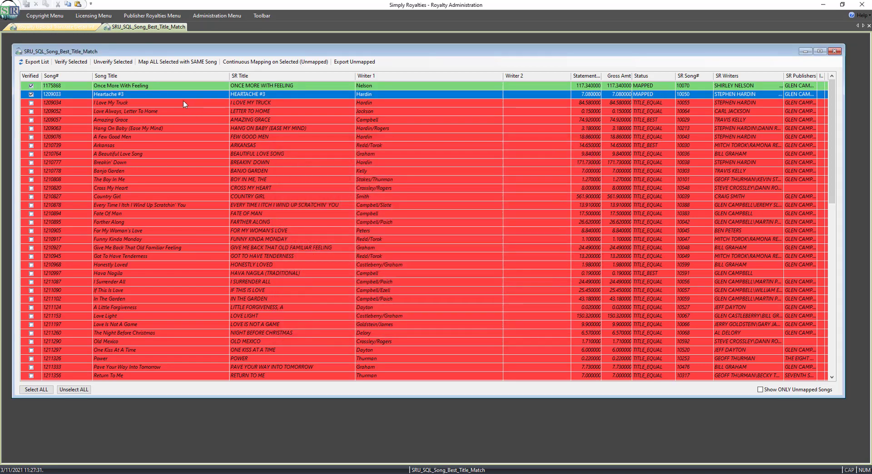
Sort the song translation grid by Status.
left_click(182, 105)
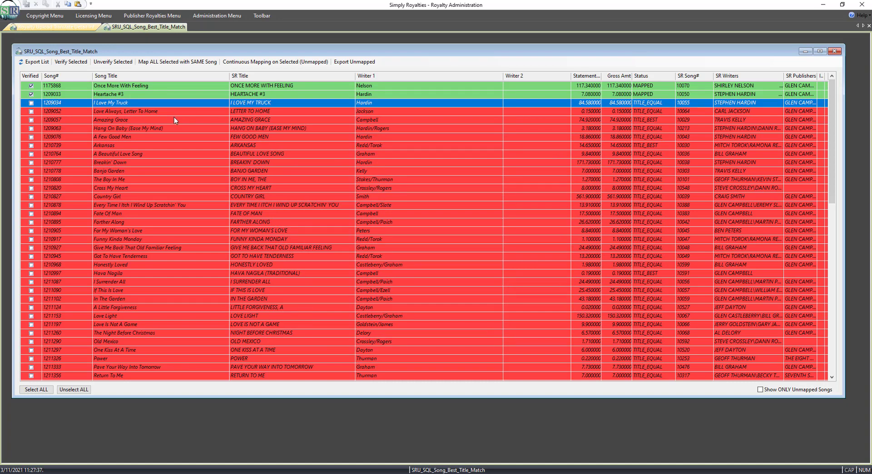
left_click(689, 76)
left_click(650, 76)
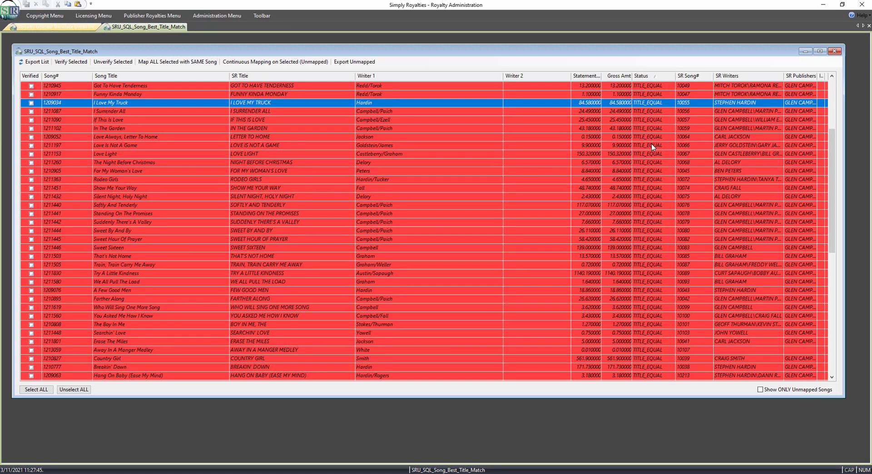
scroll(652, 143, "up", 5)
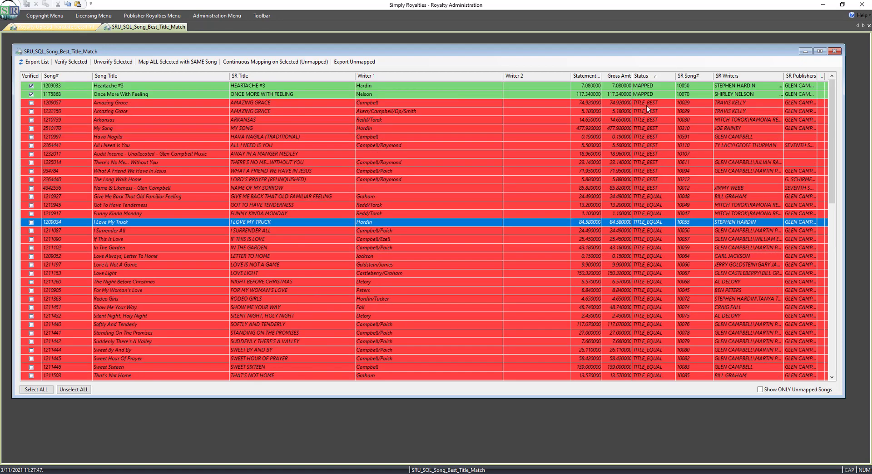
left_click(646, 196)
Select the TITLE_EQUAL rows from Give Me Back That Old Familiar Feeling to the end and verify them.
scroll(644, 221, "down", 1)
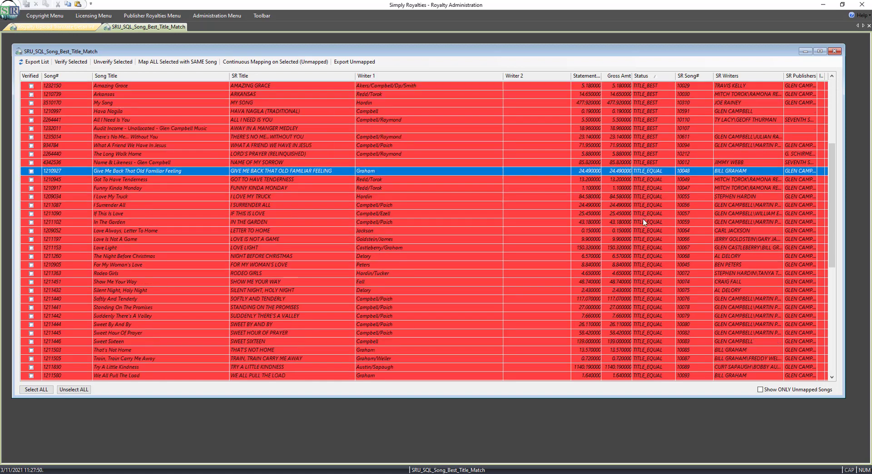
scroll(644, 221, "down", 10)
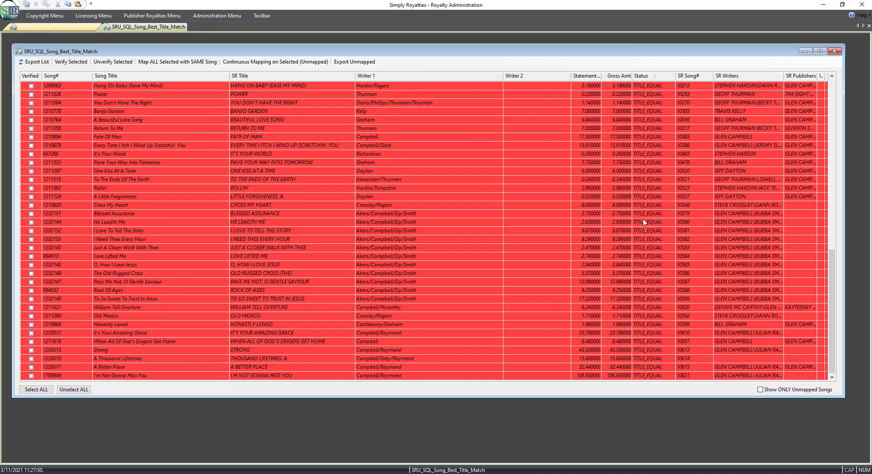
left_click(660, 376, "shift")
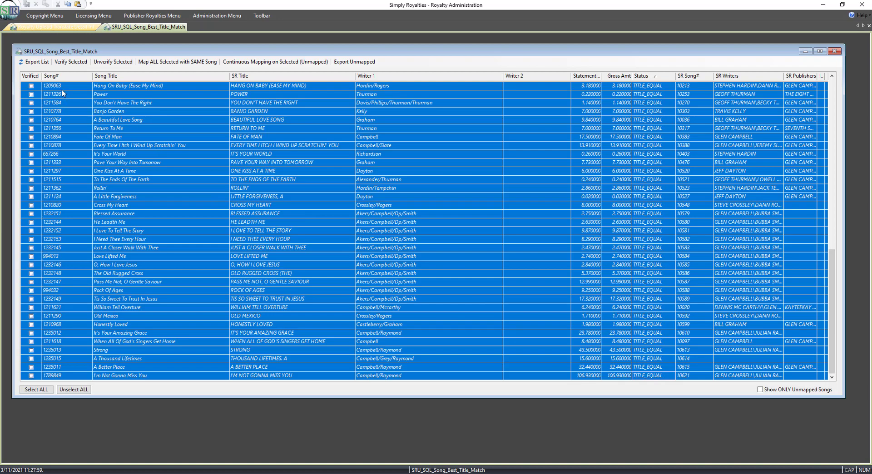
left_click(71, 65)
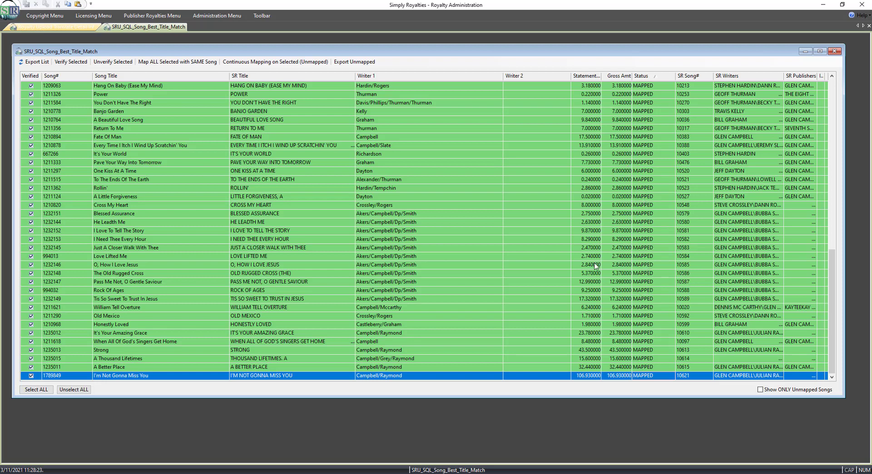
left_click(447, 248)
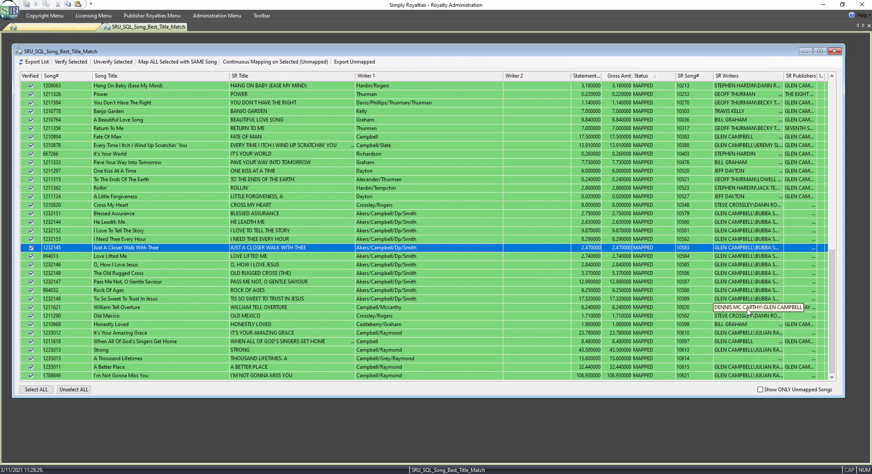
Show only unmapped songs and map the first Amazing Grace row to AMAZING GRACE 10609 by Glen Campbell, Bubba Smith, Akers.
left_click(760, 390)
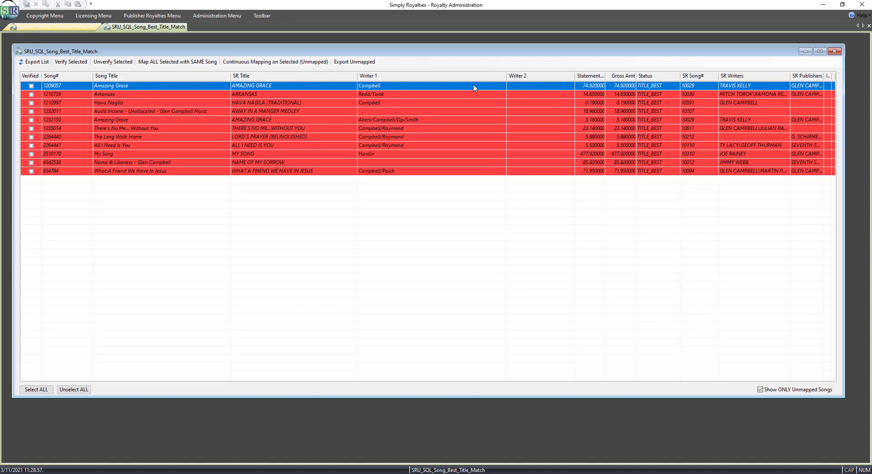
double_click(341, 86)
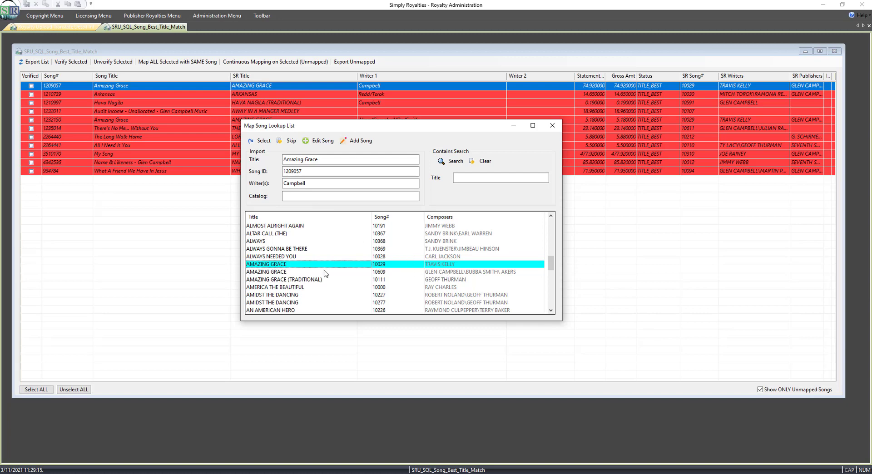
left_click(278, 272)
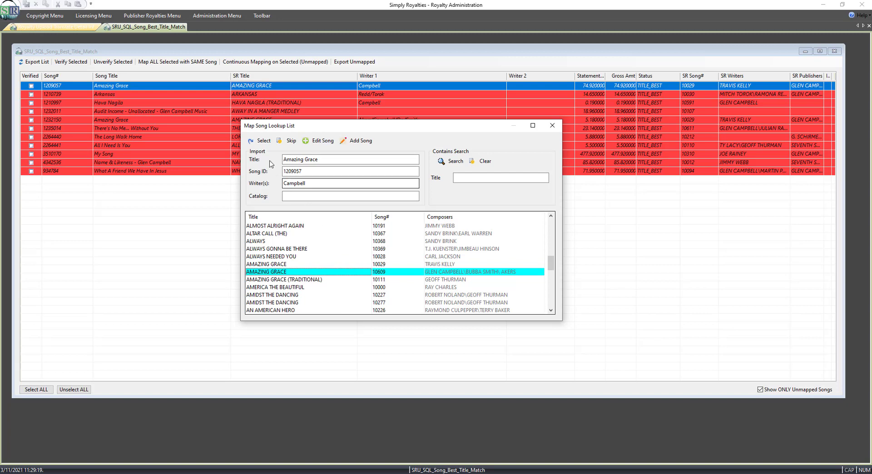
left_click(264, 142)
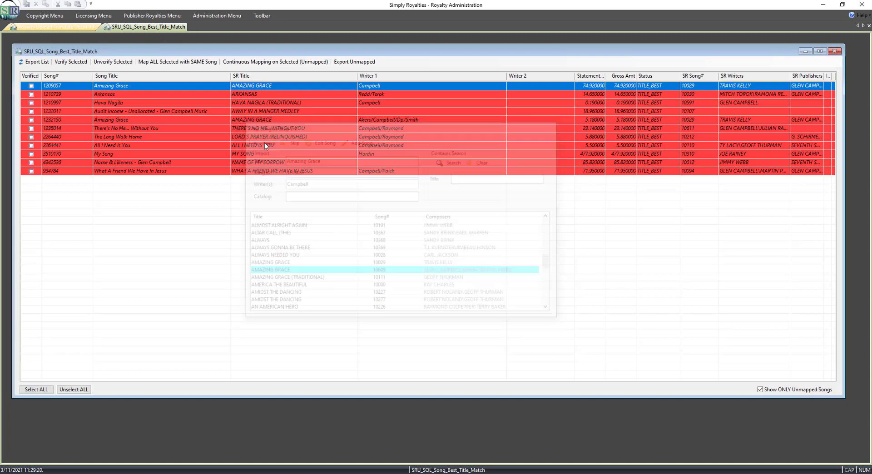
Map Arkansas and Hava Nagila to their suggested matches, ARKANSAS 10030 and HAVA NAGILA (TRADITIONAL) 10591.
left_click(189, 95)
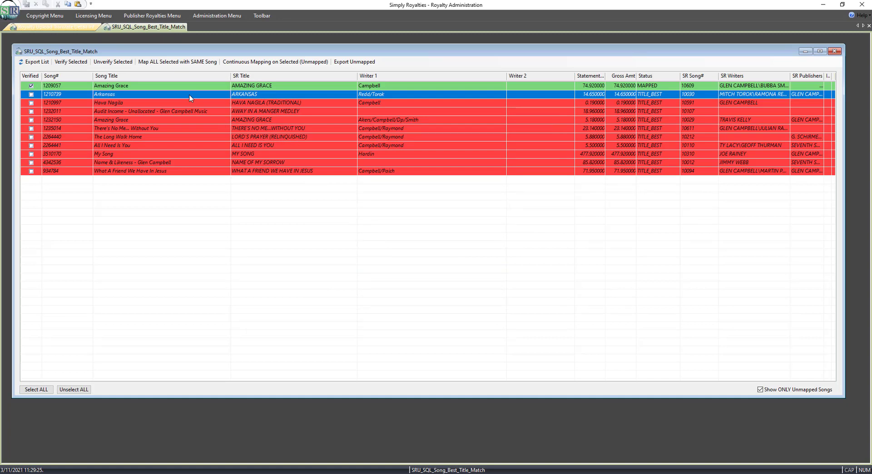
double_click(190, 95)
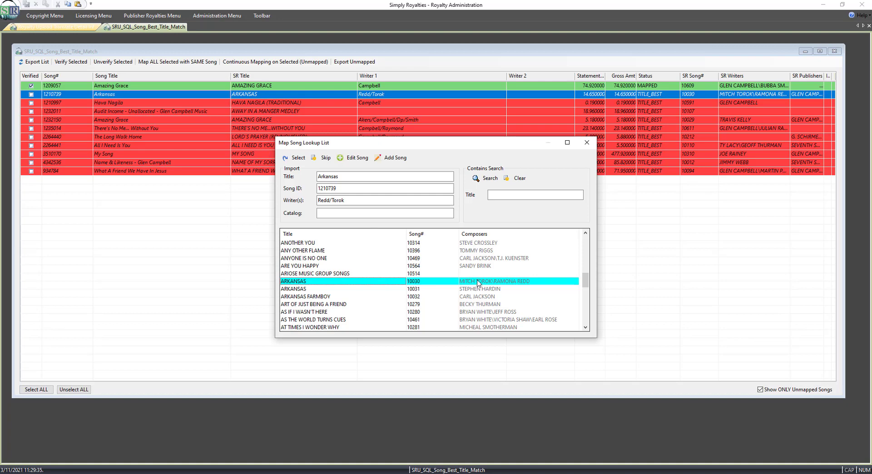
left_click(297, 158)
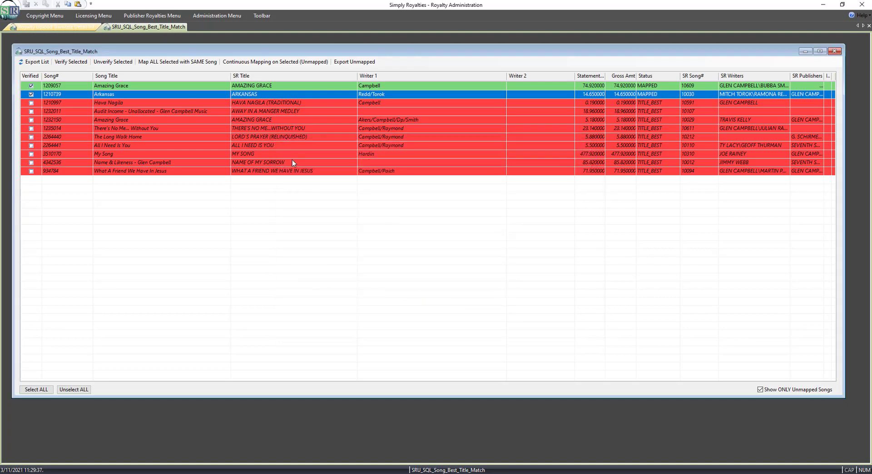
left_click(282, 103)
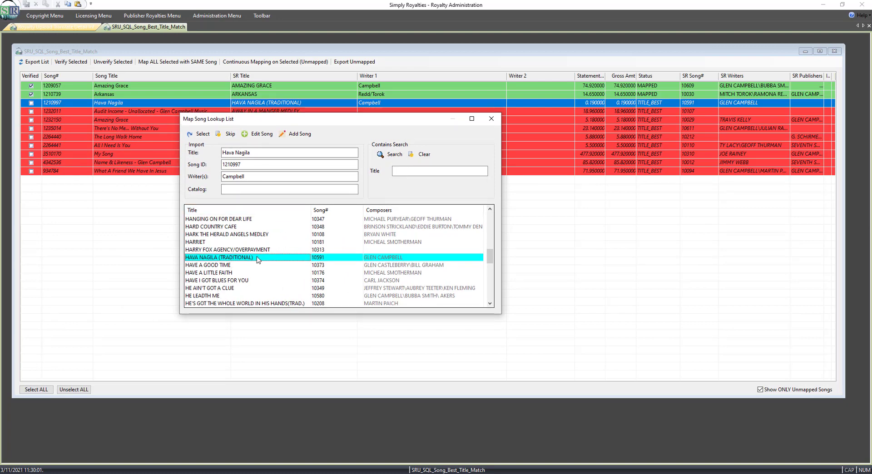
left_click(199, 133)
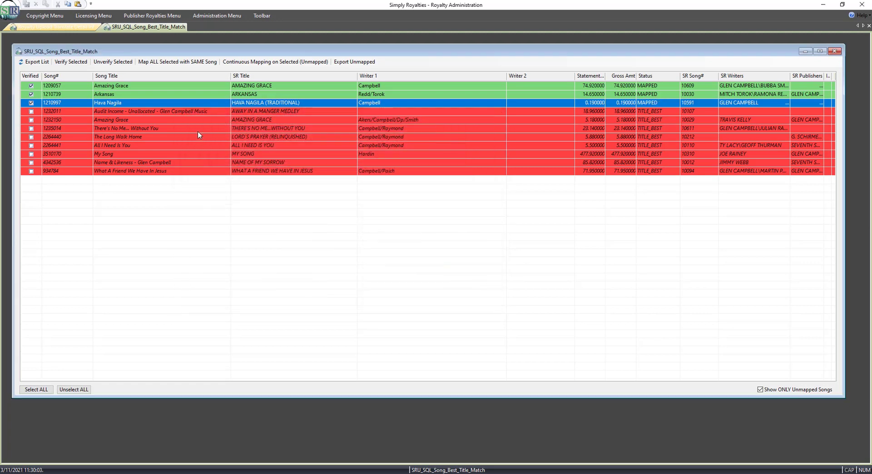
Map the Audit Income - Unallocated - Glen Campbell Music row to GLEN CAMPBELL MISC INCOME after searching the lookup list for "glen".
left_click(177, 110)
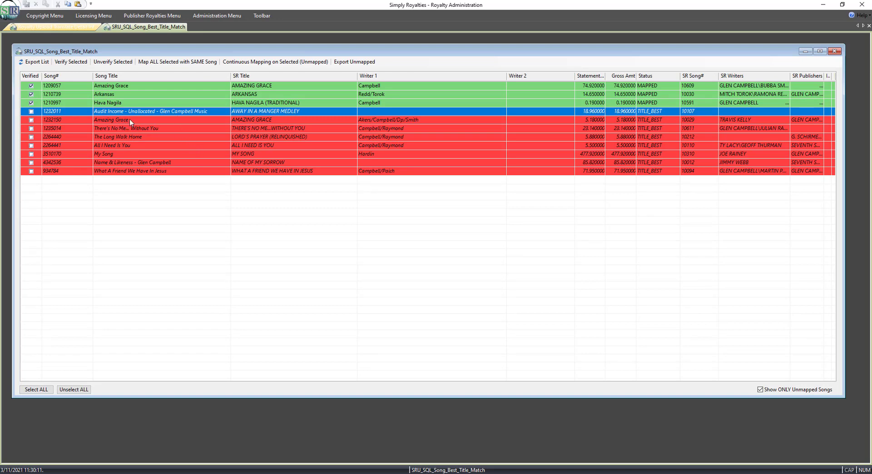
double_click(277, 113)
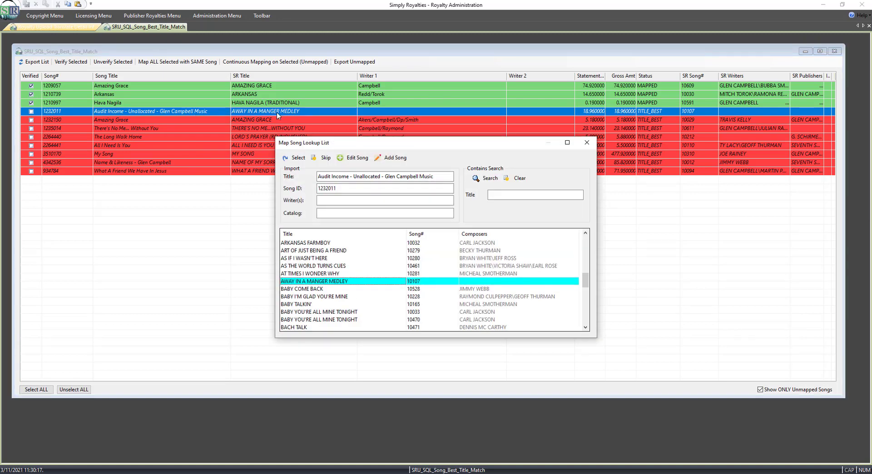
type("glen")
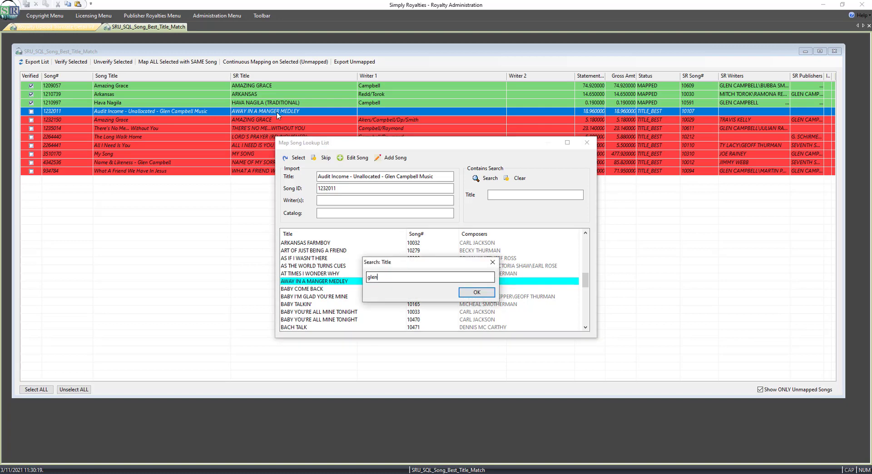
key("Return")
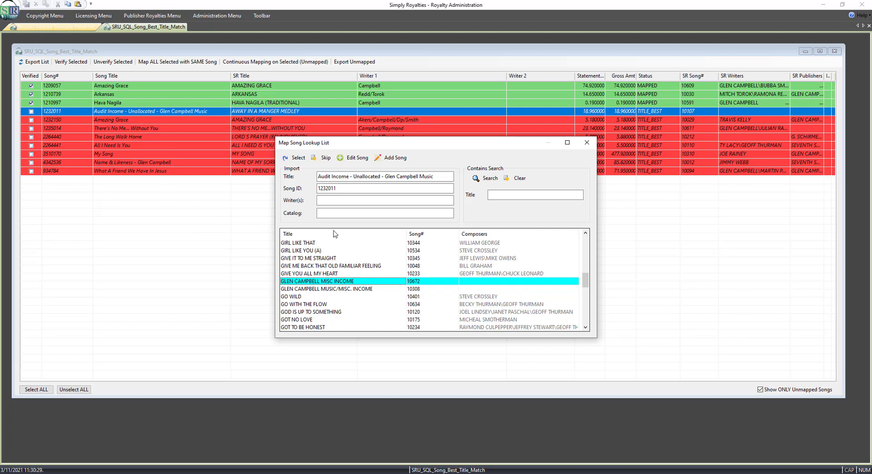
left_click(296, 158)
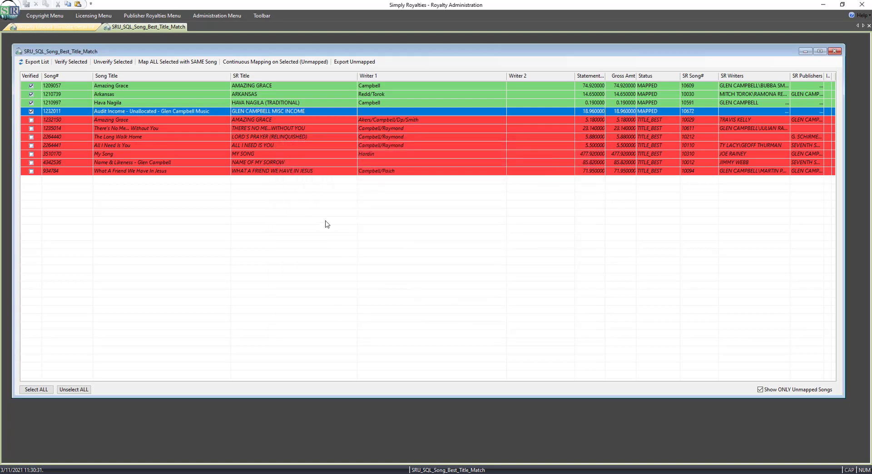
Map the second Amazing Grace row to AMAZING GRACE 10609 and There's No Me... Without You to its suggested match.
left_click(205, 120)
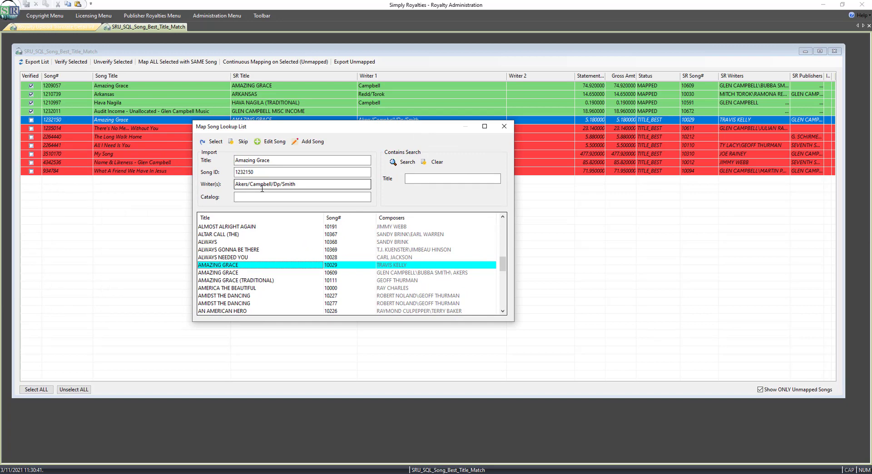
left_click(414, 273)
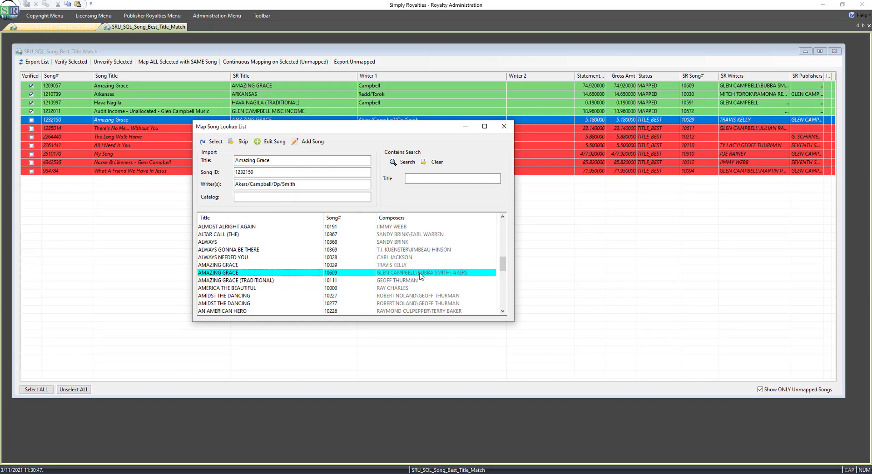
left_click(213, 141)
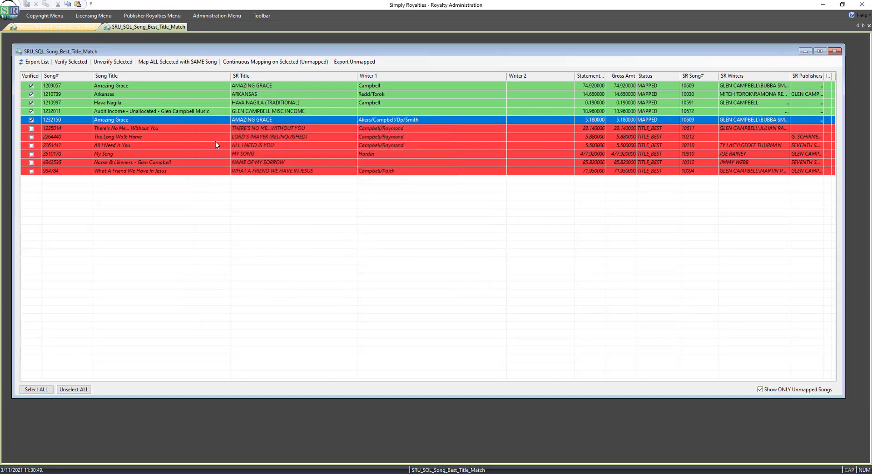
double_click(167, 129)
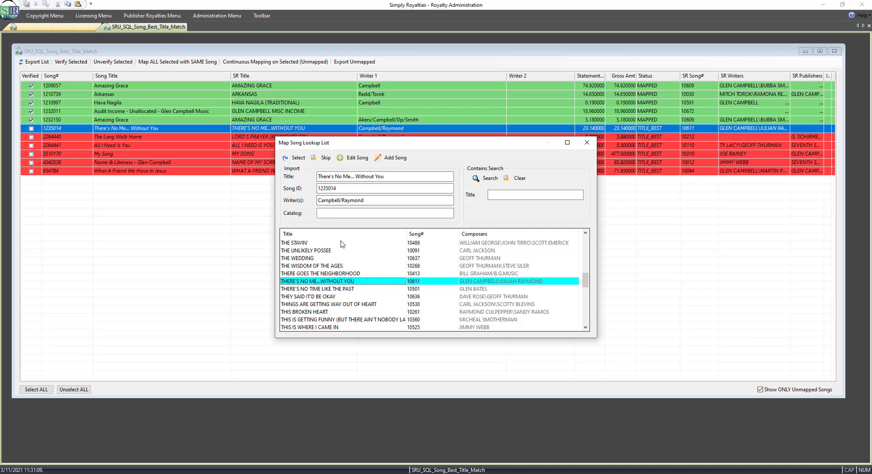
left_click(296, 159)
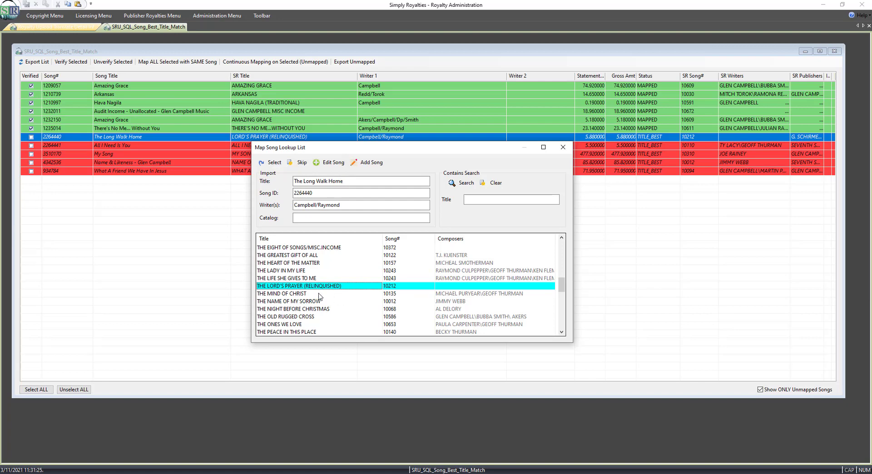
Map The Long Walk Home to LONG WALK HOME, THE, finding it with a title contains search for "LONG WALK".
type("long")
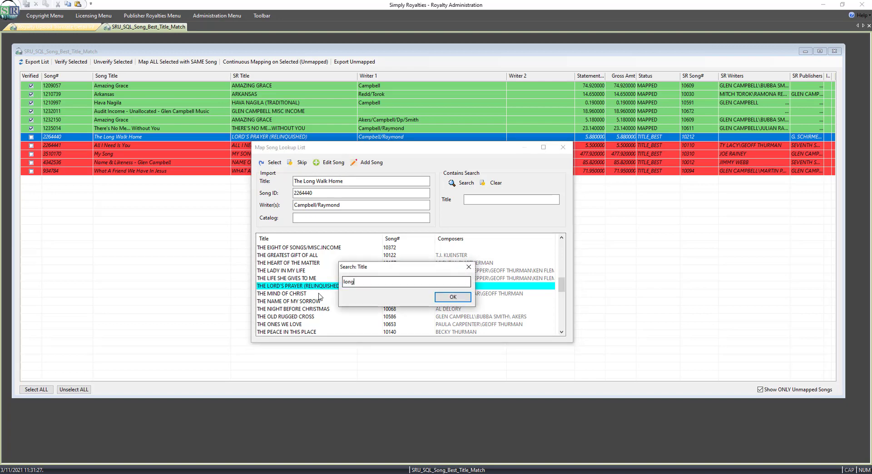
key("Return")
left_click(320, 297)
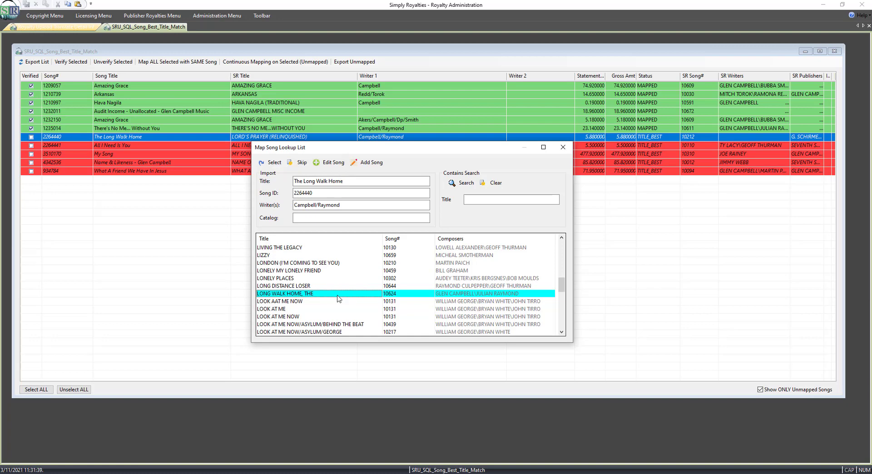
left_click(498, 200)
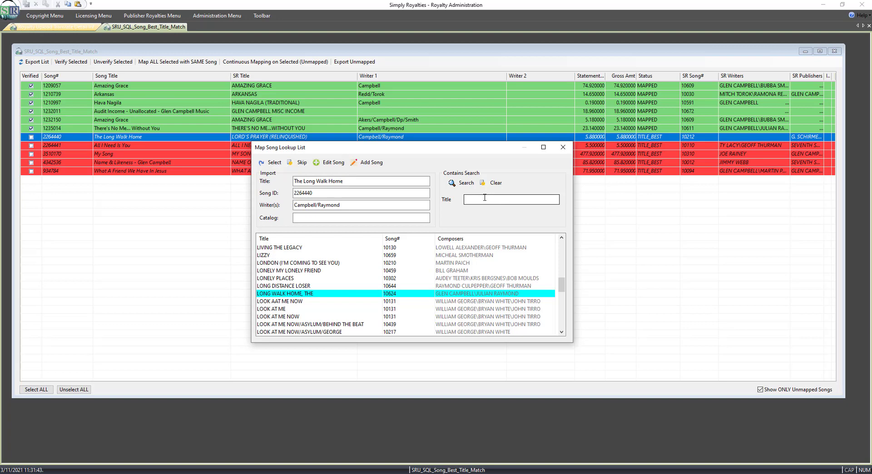
type("LONG WALK")
left_click(463, 183)
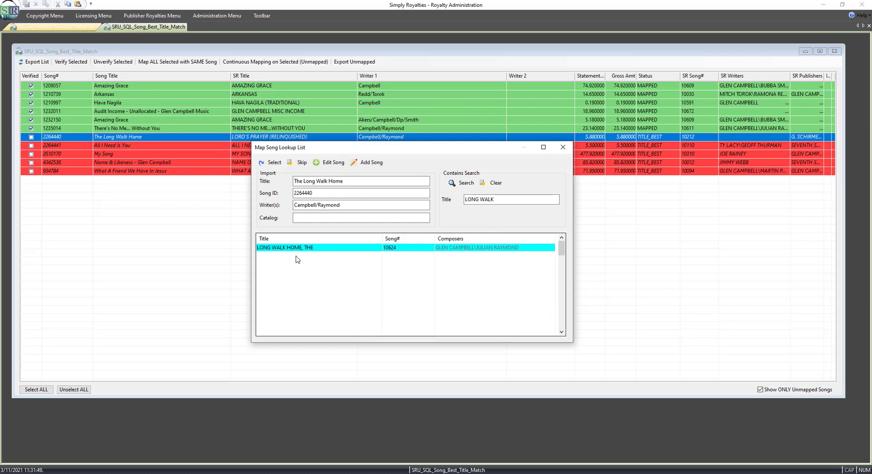
left_click(273, 163)
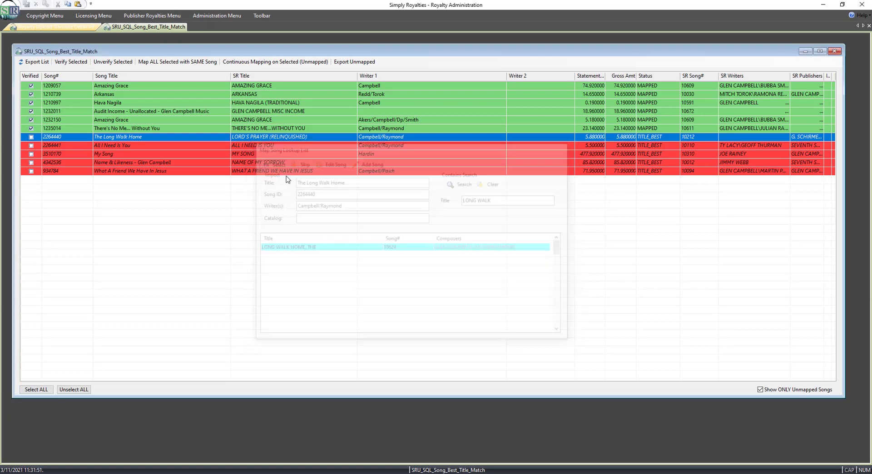
Map All I Need Is You to ALL I NEED IS YOU 10623 by Glen Campbell and Julian Raymond.
double_click(153, 145)
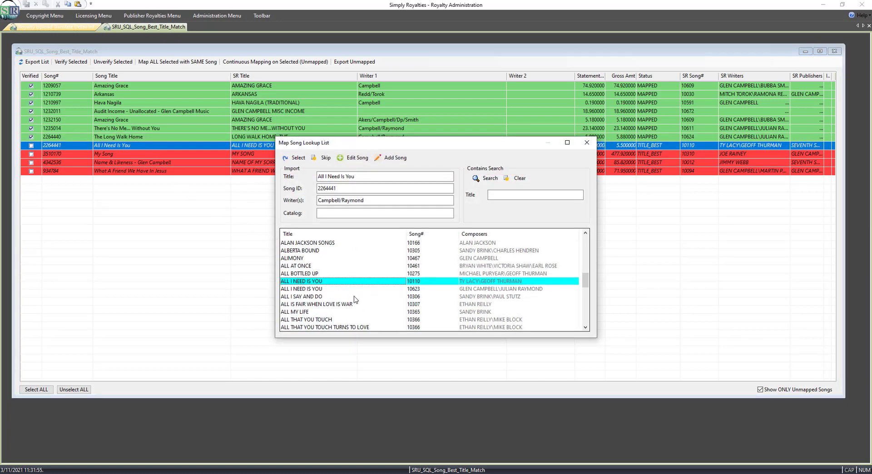
left_click(320, 289)
left_click(296, 157)
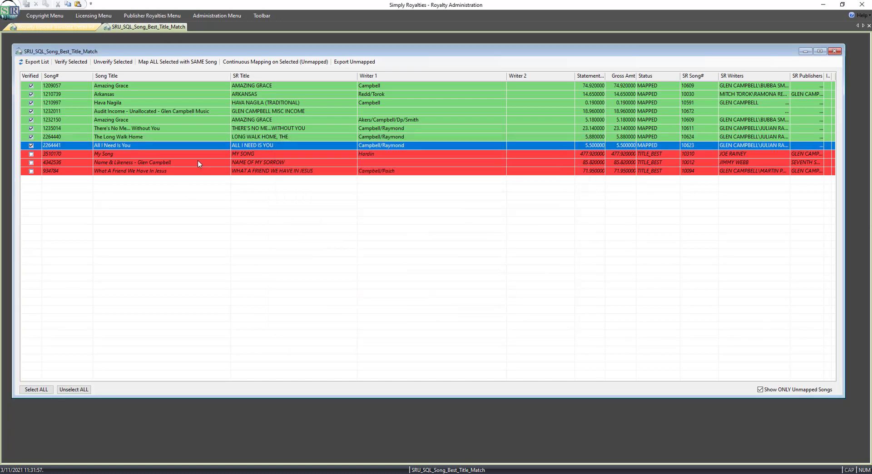
Map My Song to its suggested match MY SONG 10310 in the lookup list.
double_click(254, 156)
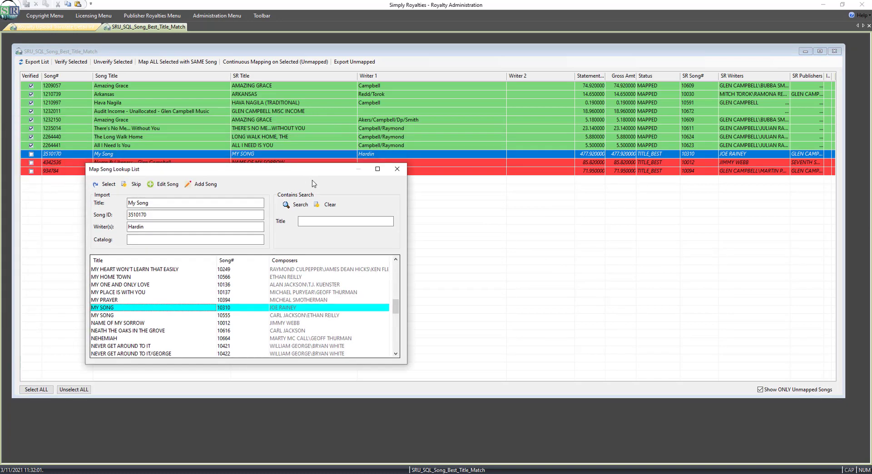
left_click_drag(198, 183, 289, 188)
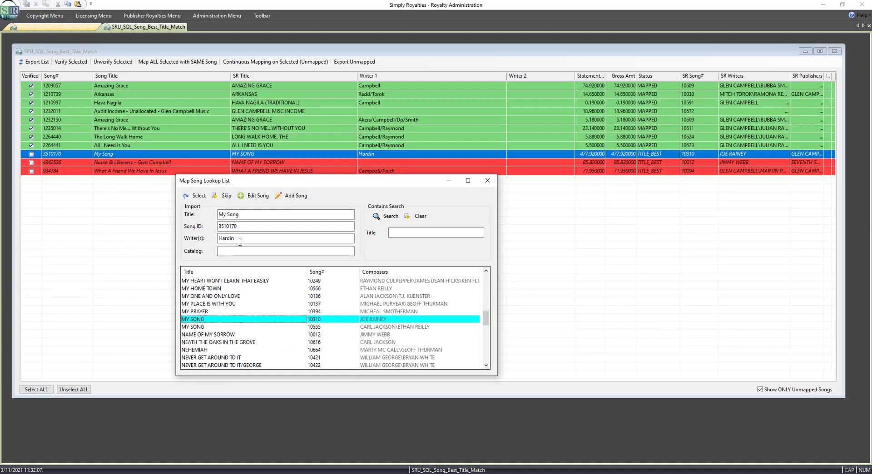
left_click(195, 197)
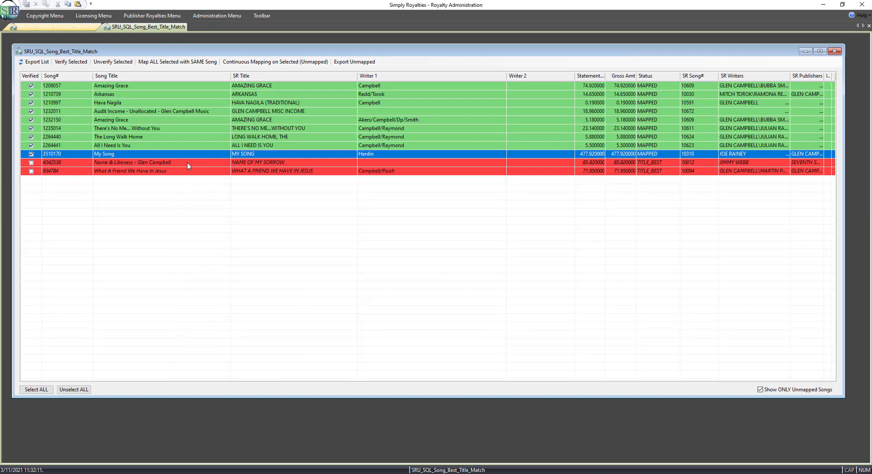
Add Name & Likeness - Glen Campbell as a new song, leaving the song number blank for automatic assignment.
double_click(187, 163)
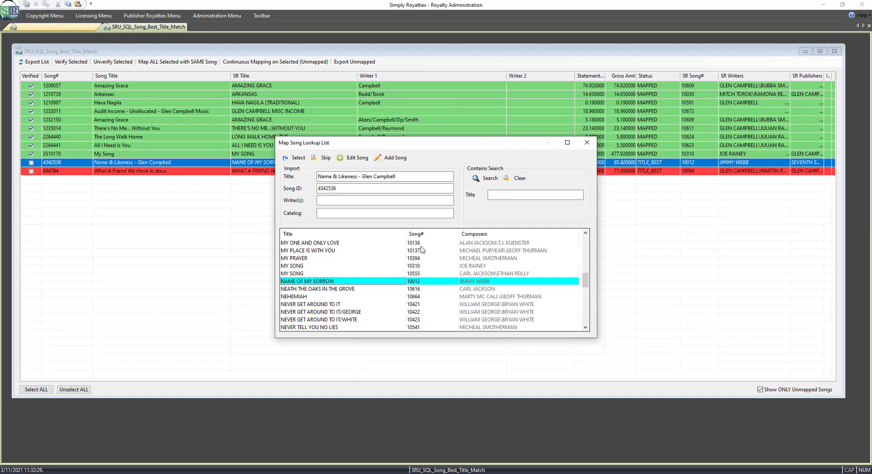
left_click_drag(426, 147, 371, 156)
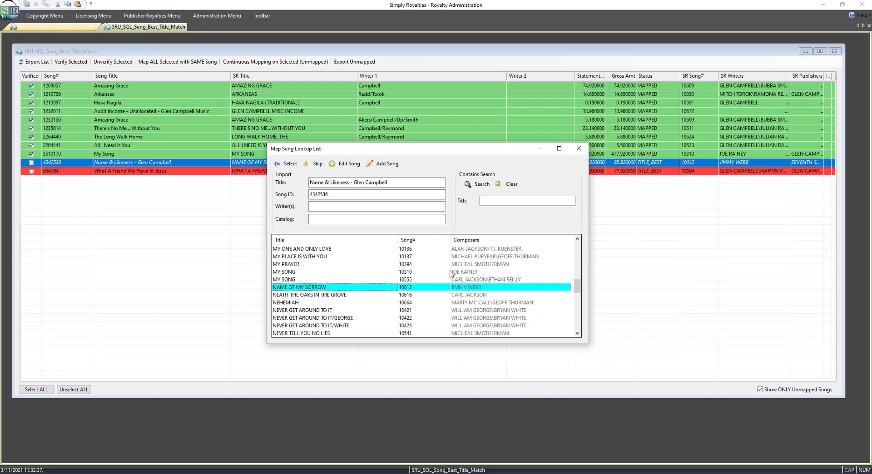
left_click(385, 164)
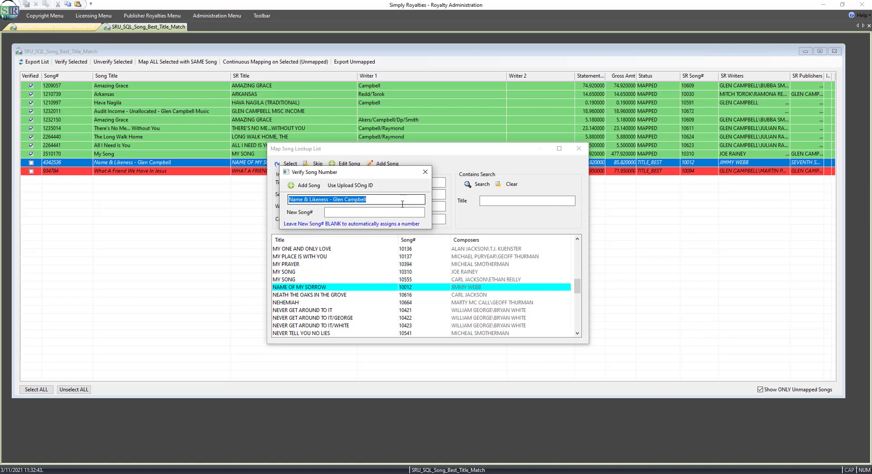
left_click(369, 212)
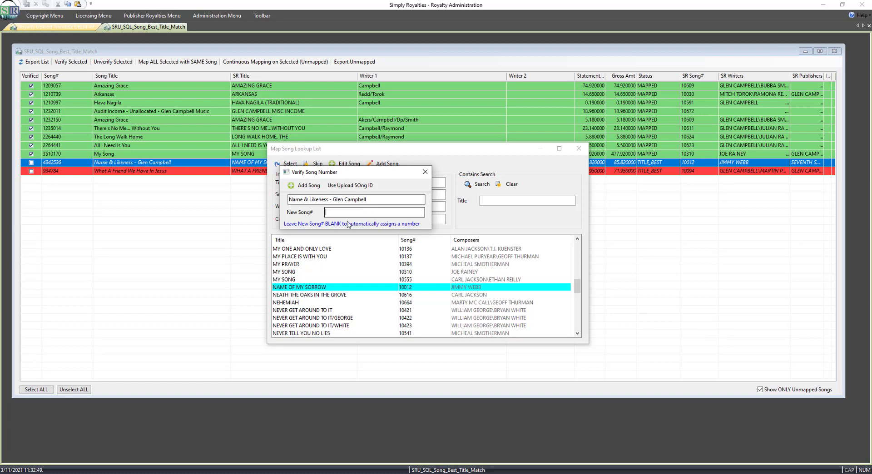
left_click(305, 185)
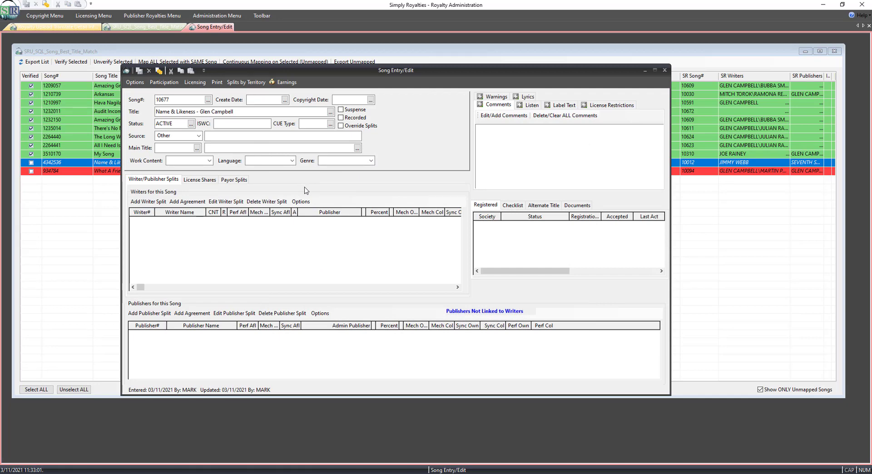
Open the new song's payout report, then close it and the song entry window.
left_click(164, 82)
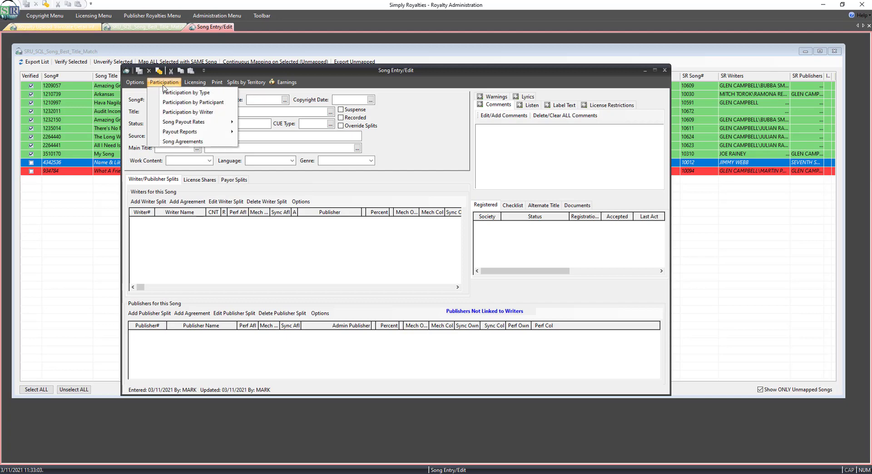
mouse_move(182, 131)
left_click(263, 132)
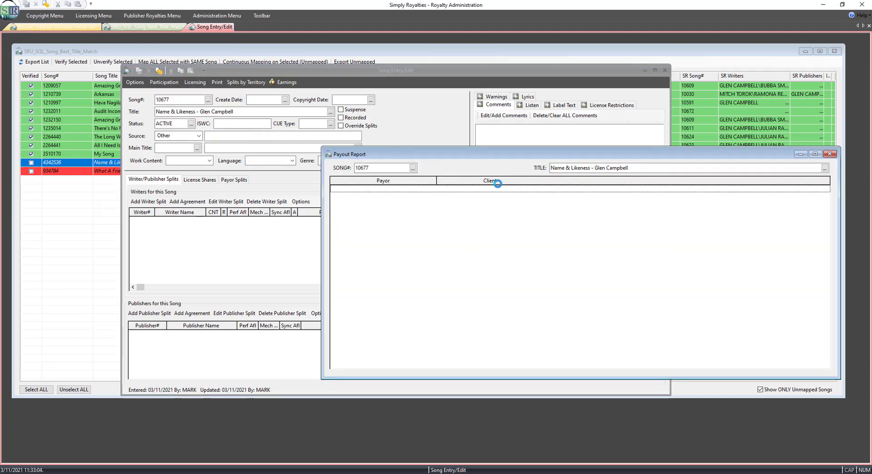
left_click_drag(521, 160, 368, 156)
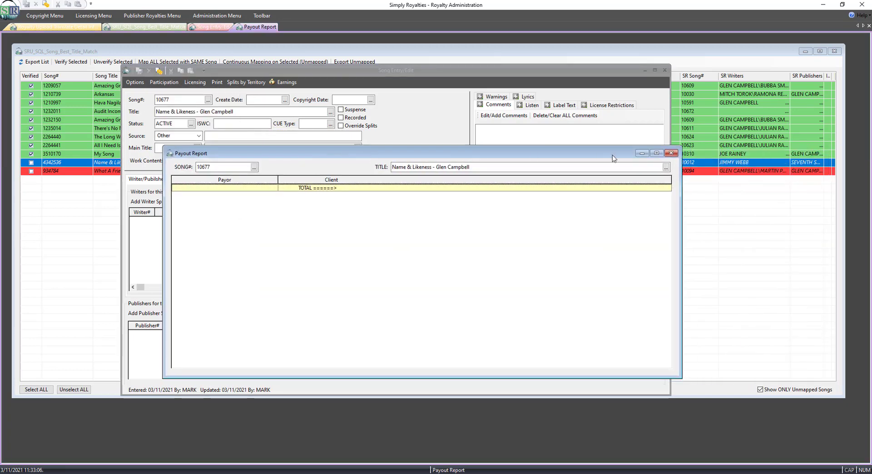
left_click(670, 154)
left_click(664, 70)
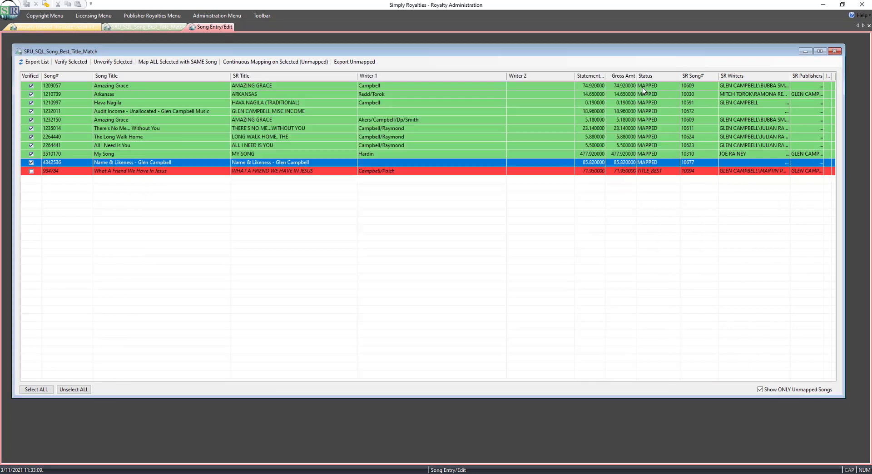
Map What A Friend We Have In Jesus to its suggested match WHAT A FRIEND WE HAVE IN JESUS 10094.
double_click(173, 173)
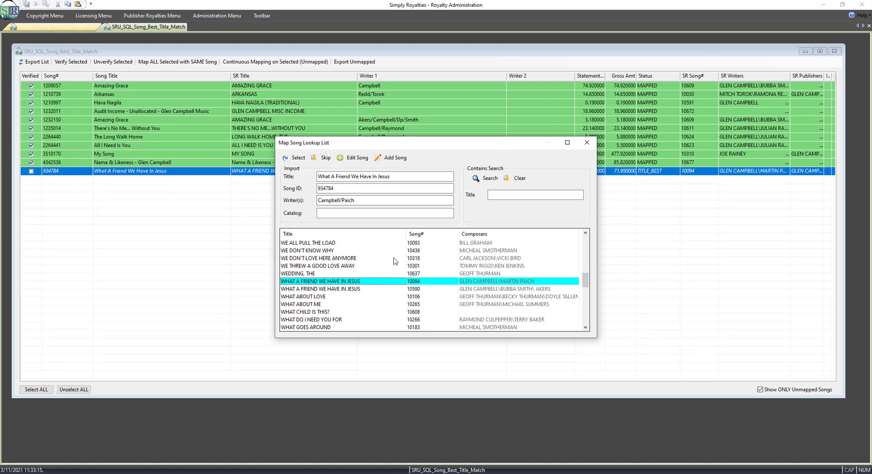
left_click(299, 159)
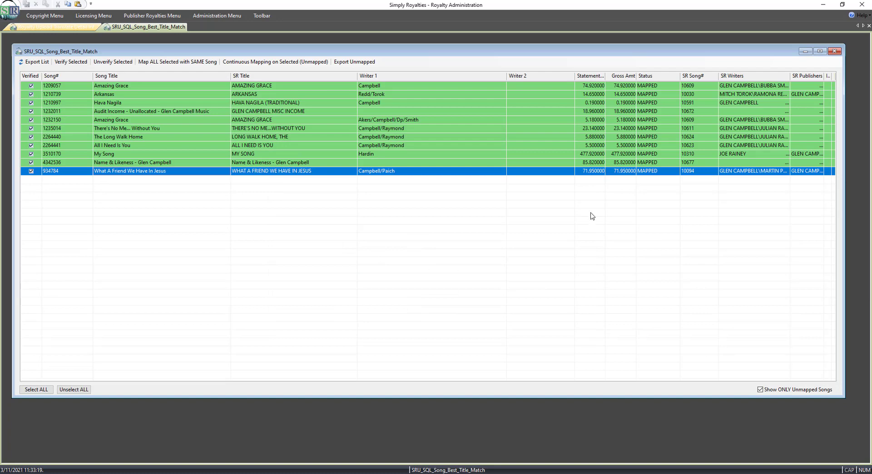
Show all songs, not only unmapped ones, to review the mapping list, then close the song mapping window.
left_click(760, 390)
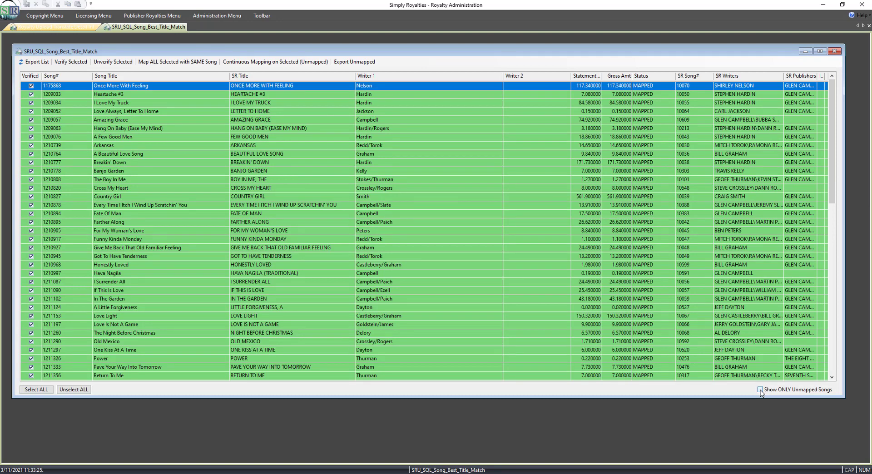
left_click(761, 391)
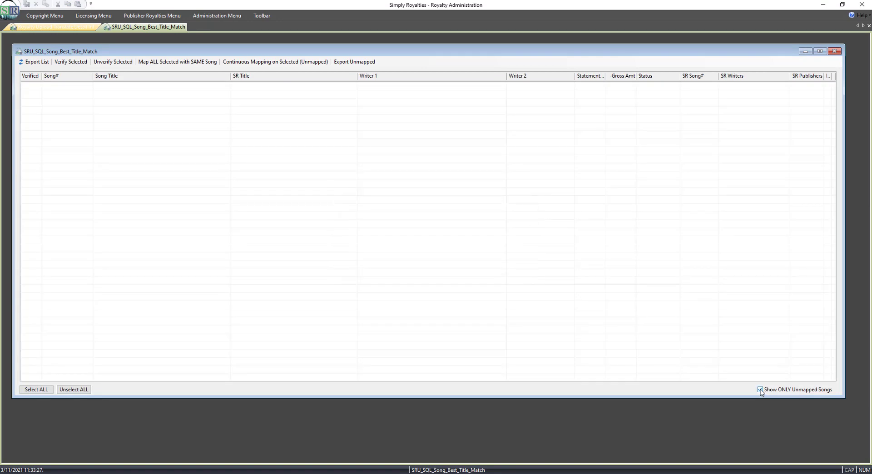
left_click(760, 391)
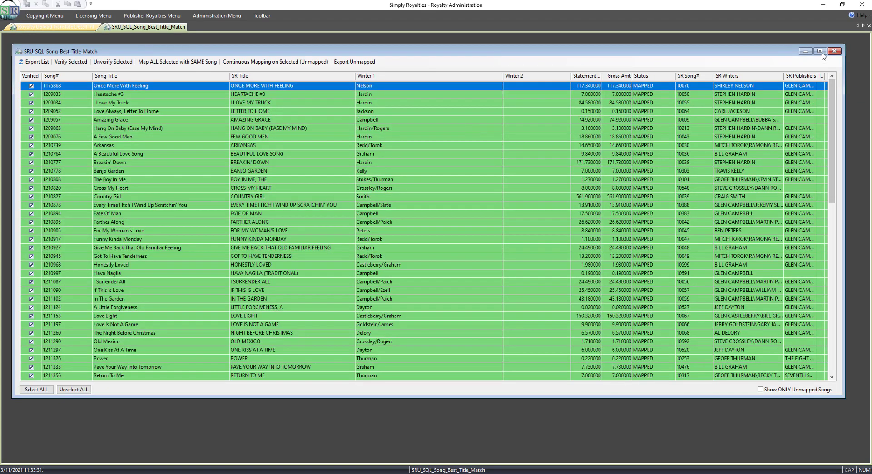
left_click(835, 51)
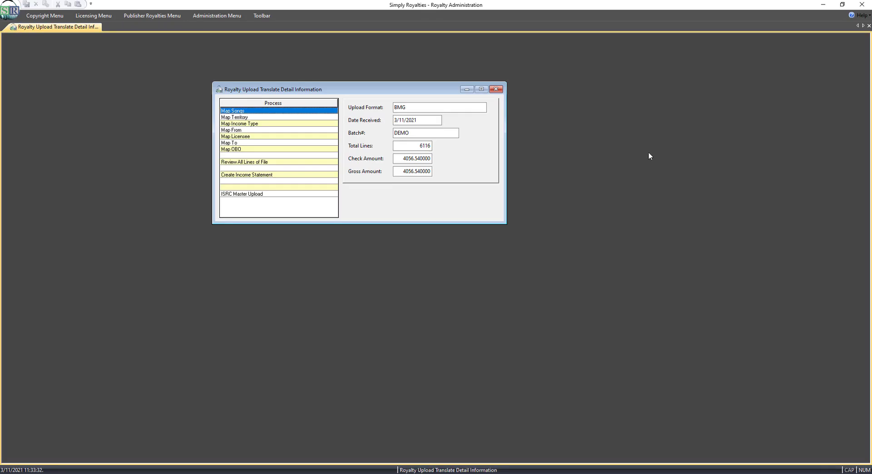
Open territory mapping for the upload and map Canada to the CANADA territory type.
double_click(257, 118)
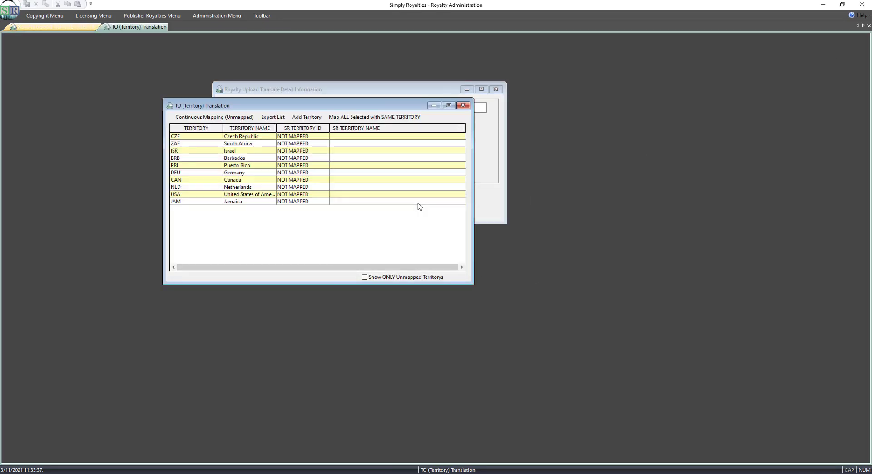
left_click(300, 93)
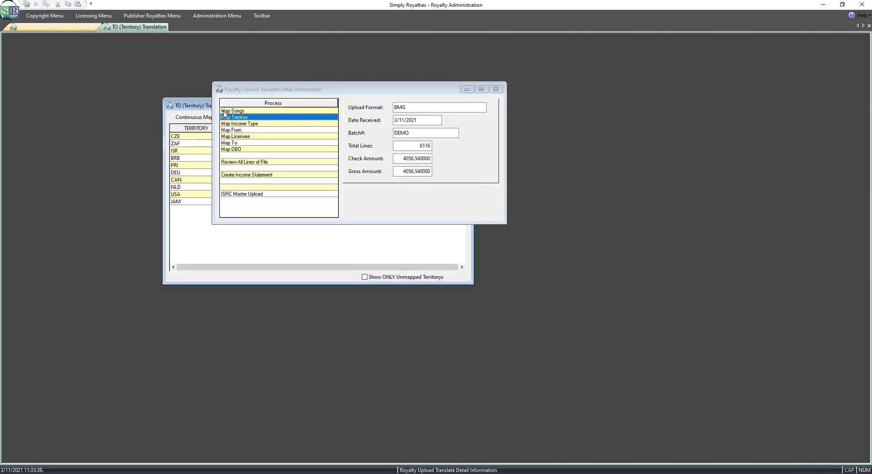
left_click(209, 108)
left_click_drag(290, 110, 328, 121)
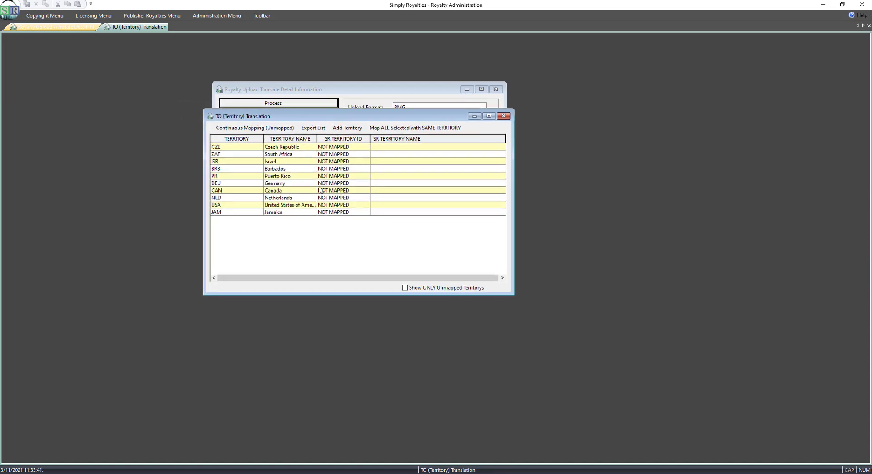
double_click(291, 156)
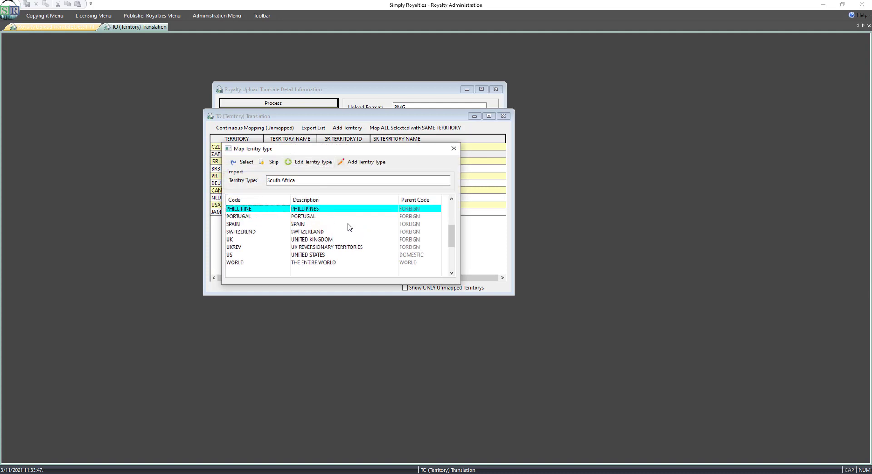
left_click(454, 148)
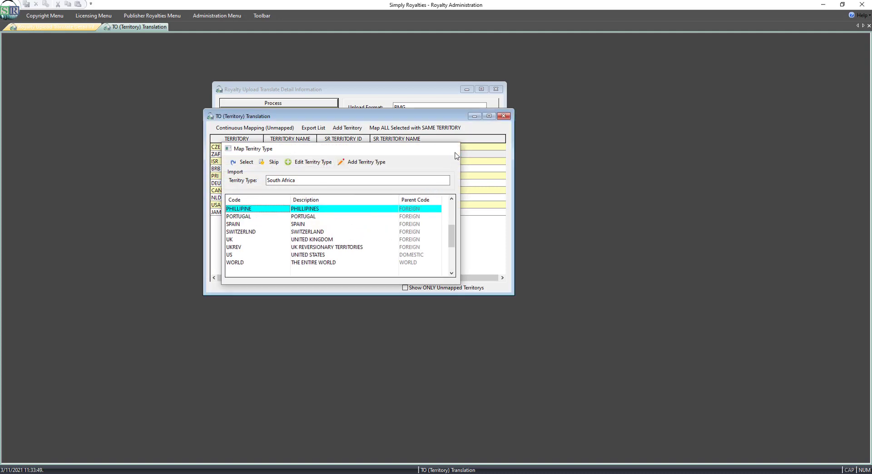
left_click(280, 193)
double_click(279, 192)
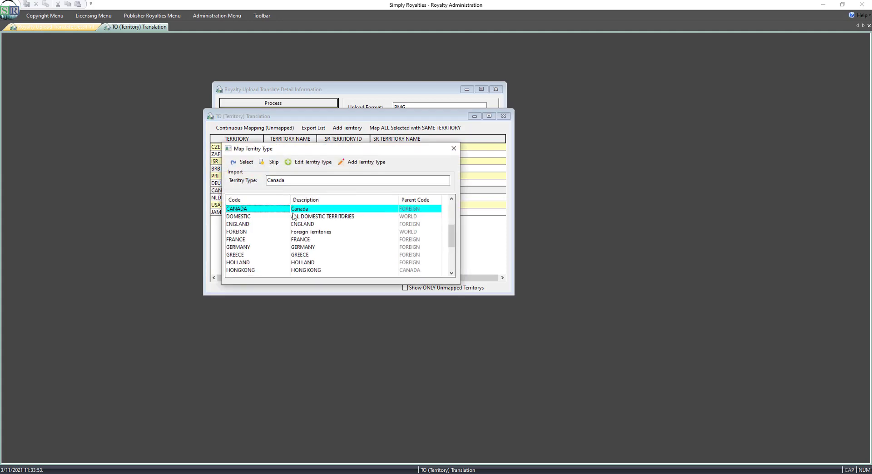
left_click(249, 166)
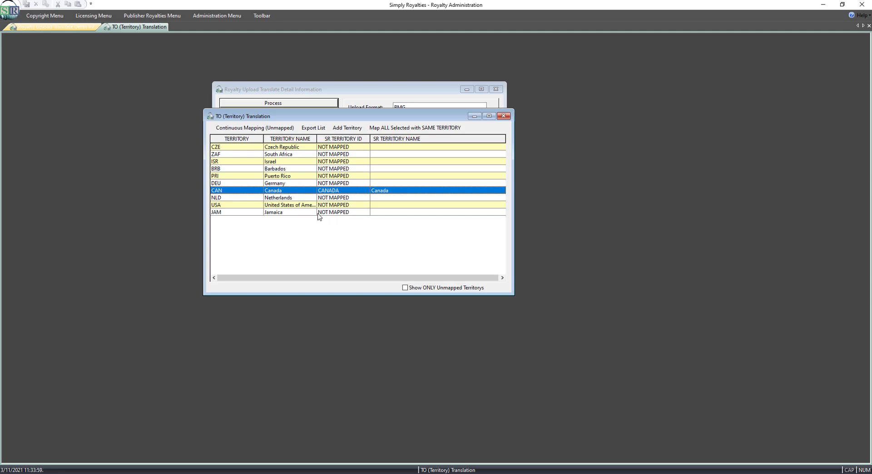
Map Czech Republic through Germany together to the FOREIGN territory type.
left_click(250, 149)
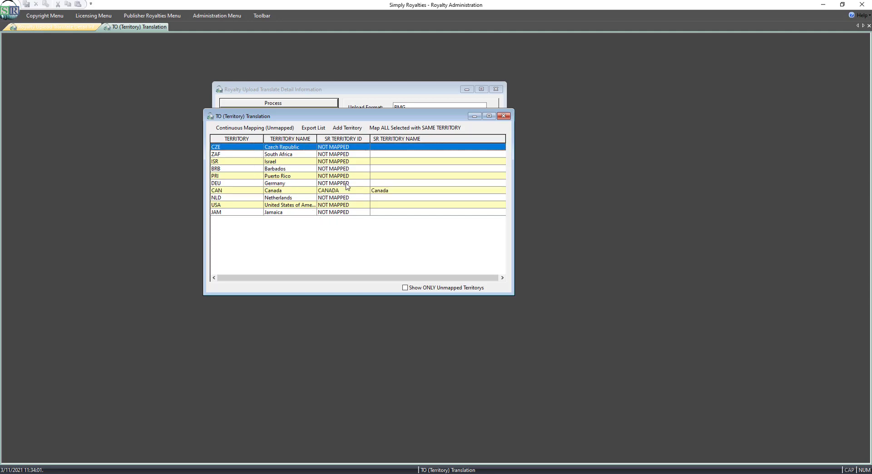
left_click(347, 184, "shift")
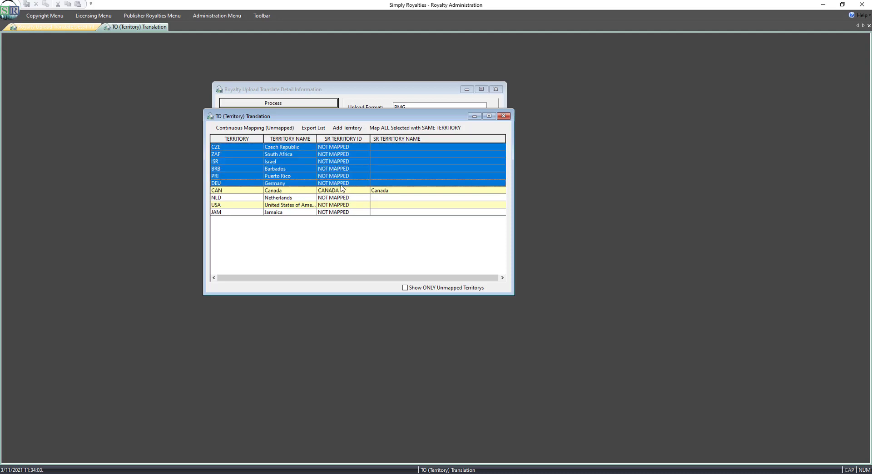
left_click(420, 129)
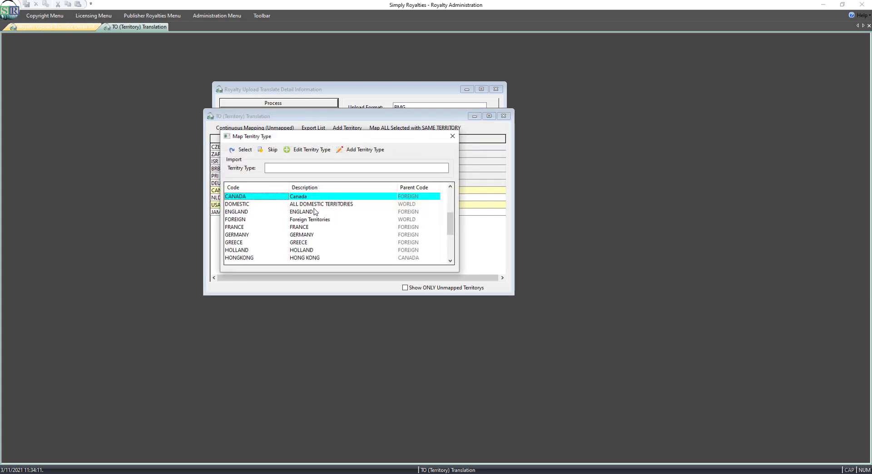
left_click(237, 220)
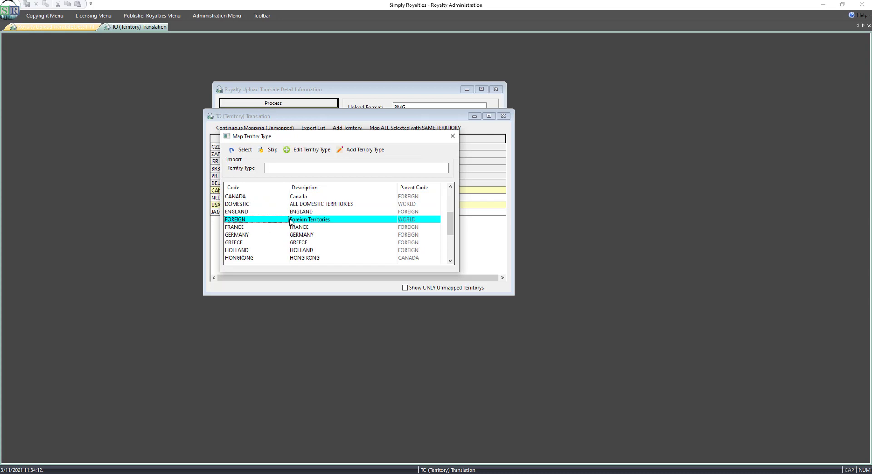
left_click(242, 150)
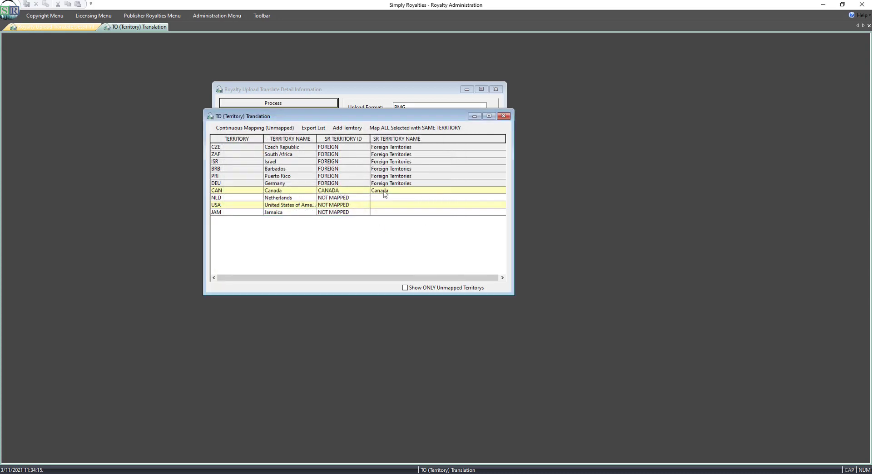
left_click(386, 193)
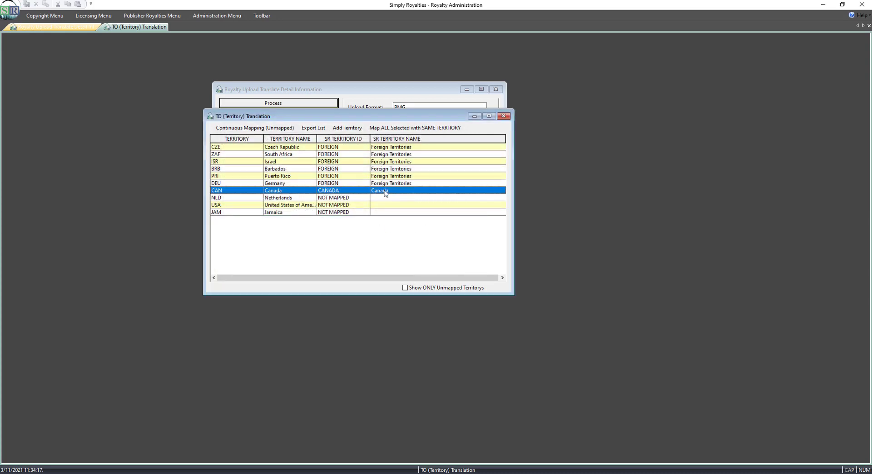
double_click(386, 193)
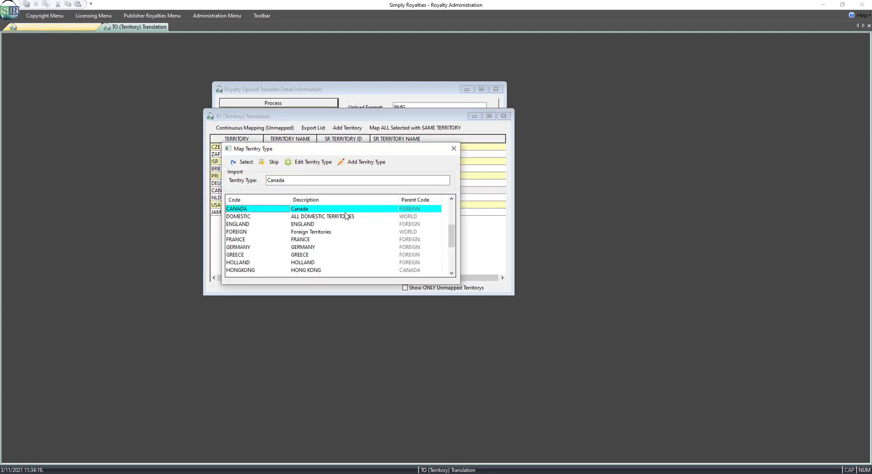
left_click(454, 149)
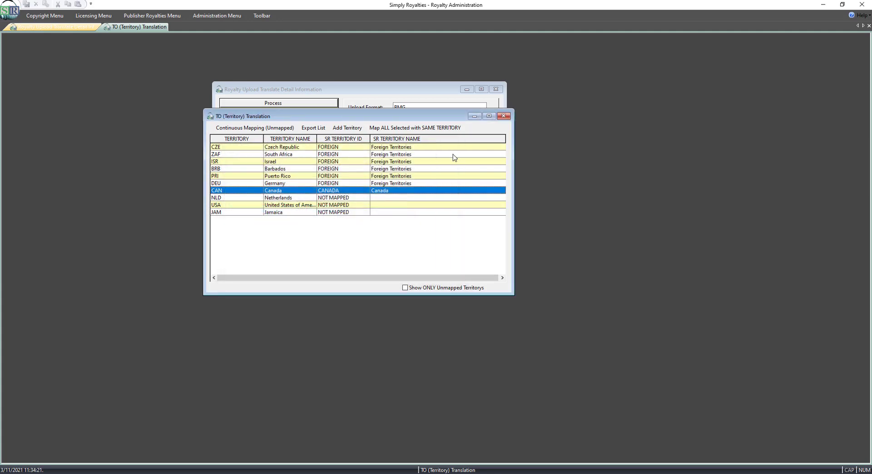
Map Netherlands and Jamaica together to the FOREIGN territory type.
left_click(290, 199)
left_click(293, 213, "ctrl")
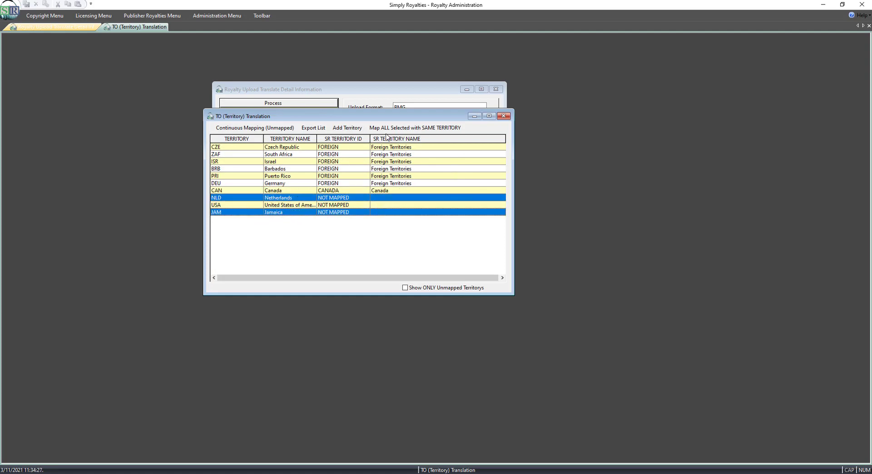
left_click(400, 129)
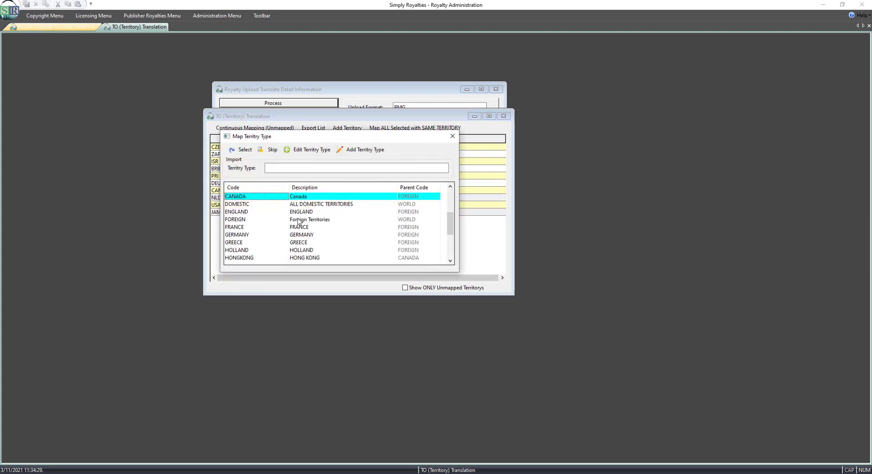
left_click(245, 220)
left_click(245, 150)
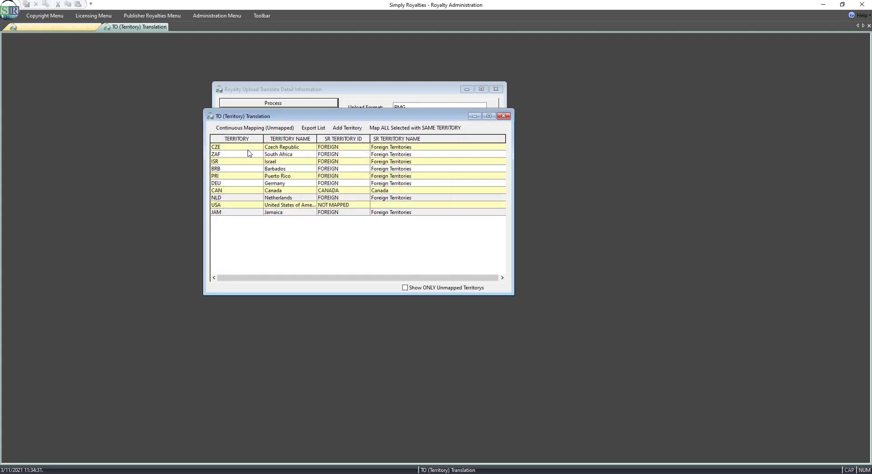
Map United States of America to the DOMESTIC territory type and close the territory mapping window.
double_click(287, 205)
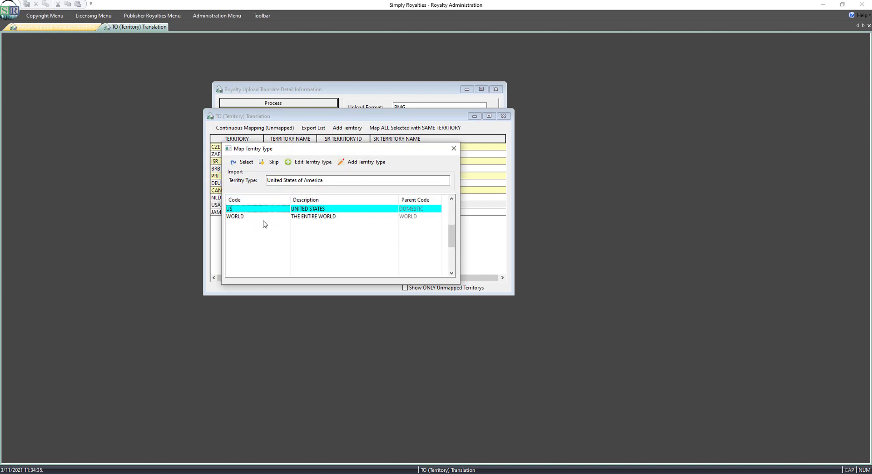
type("DM")
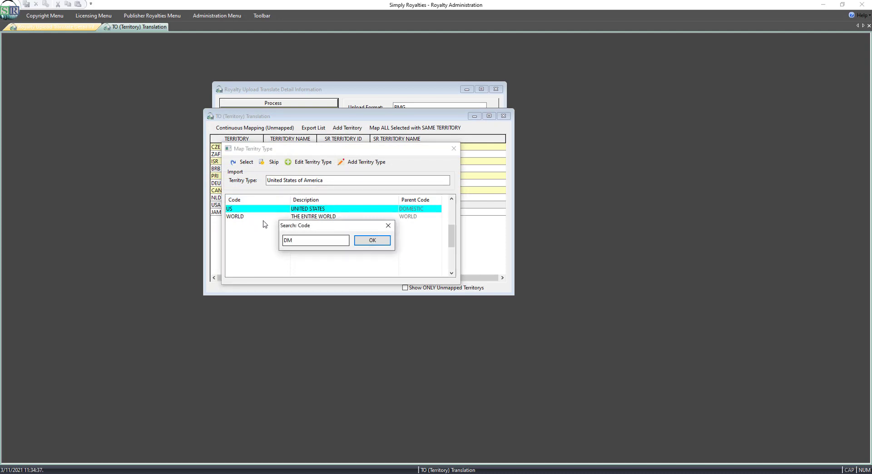
key("Return")
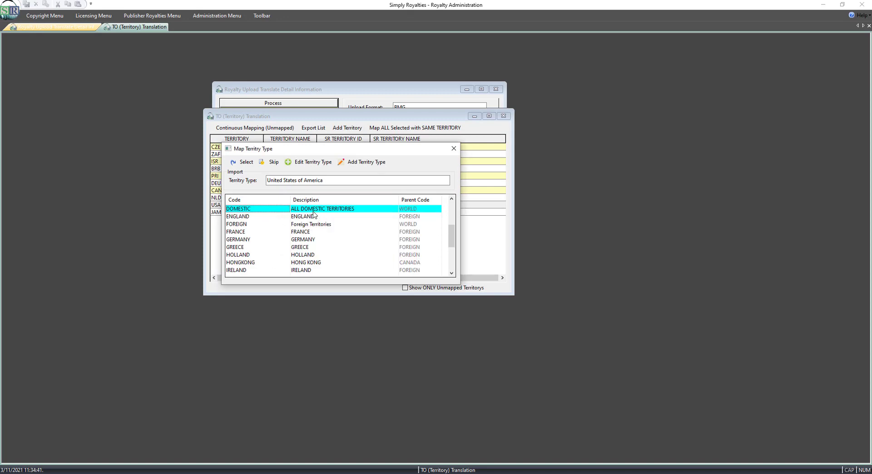
left_click(246, 162)
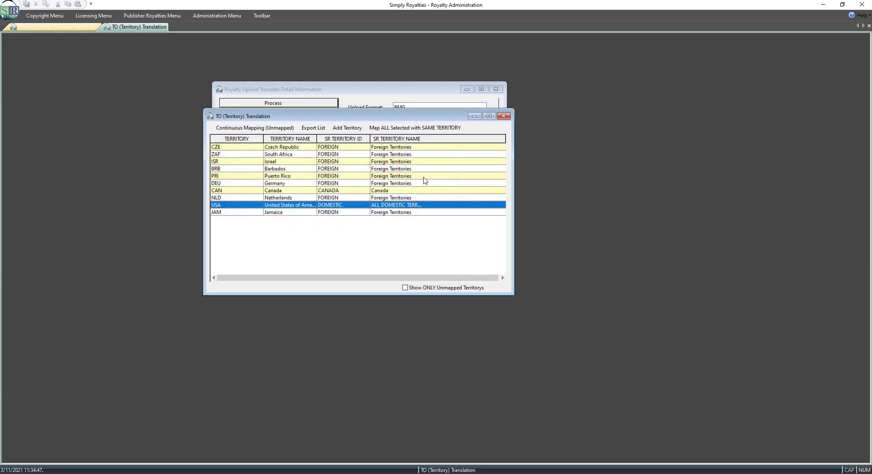
left_click(503, 117)
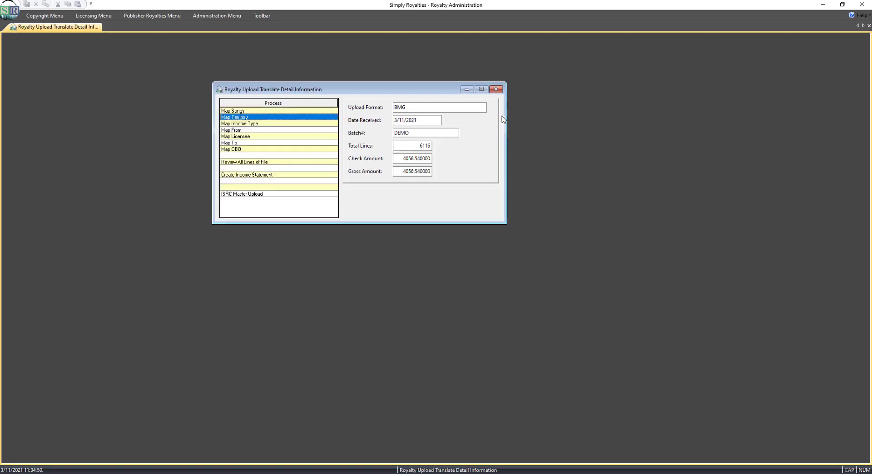
Open income type mapping for the upload and map Download-Mechanical to the MECHANICAL income type.
double_click(263, 124)
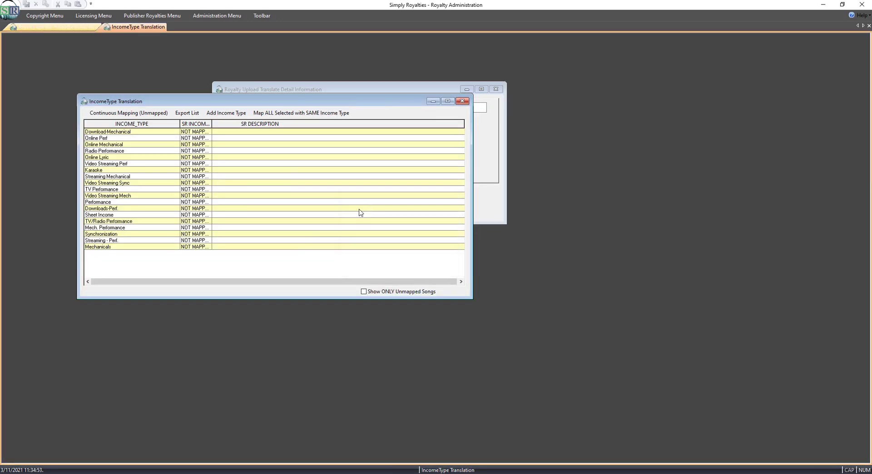
left_click(278, 92)
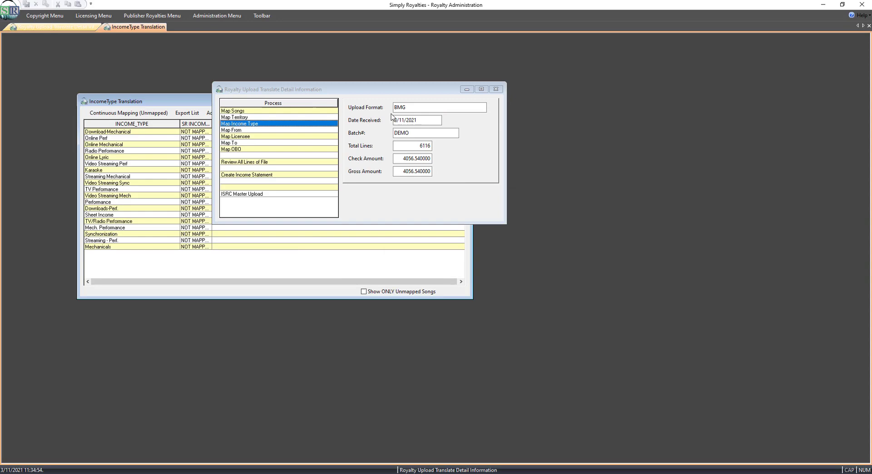
left_click(195, 108)
left_click_drag(202, 102, 333, 110)
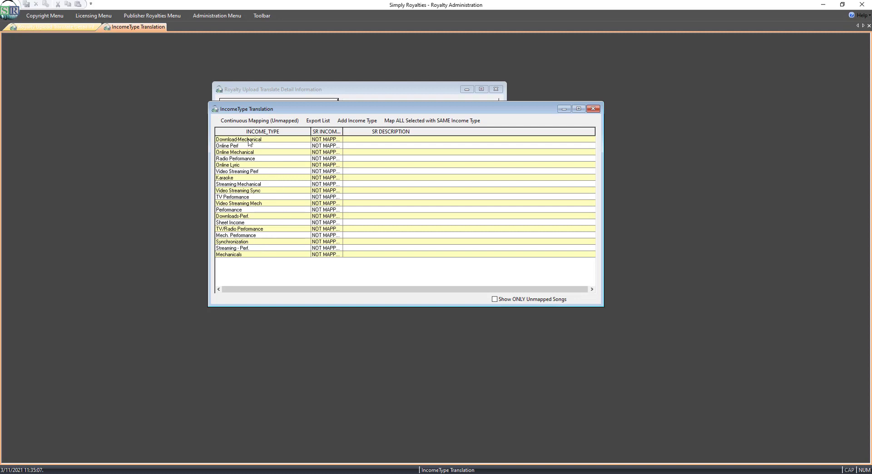
double_click(262, 141)
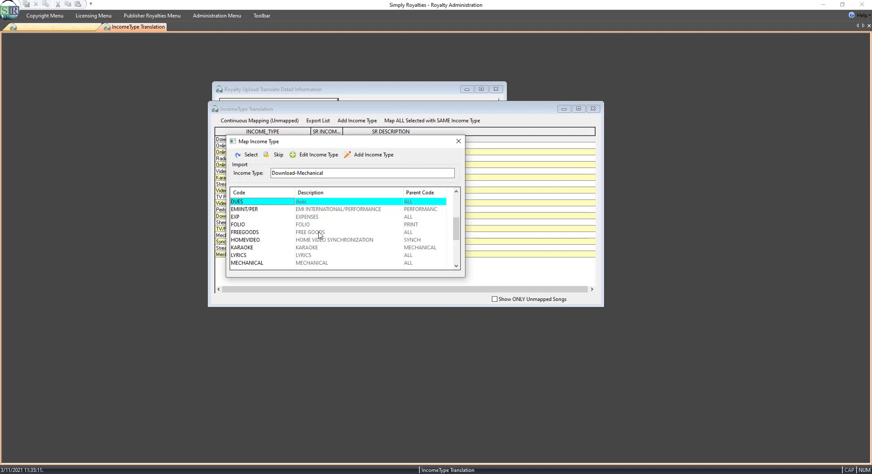
type("MECH")
key("Return")
key("Return")
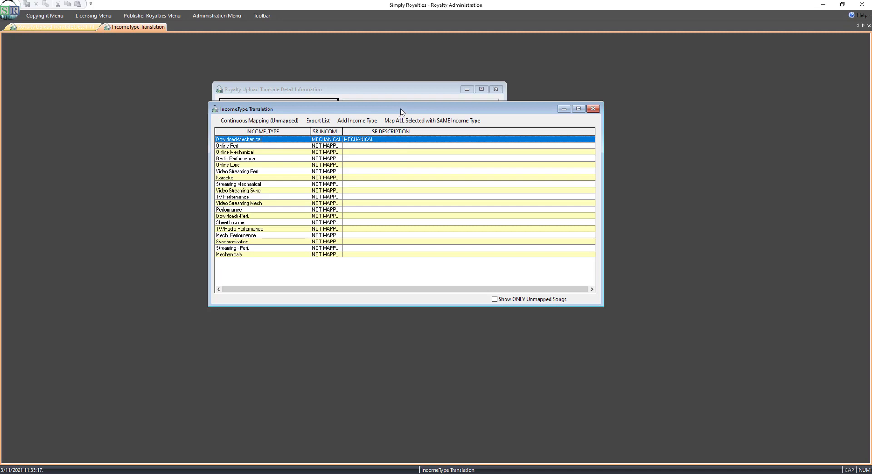
Widen the income code column and show only unmapped income types.
left_click_drag(401, 112, 370, 120)
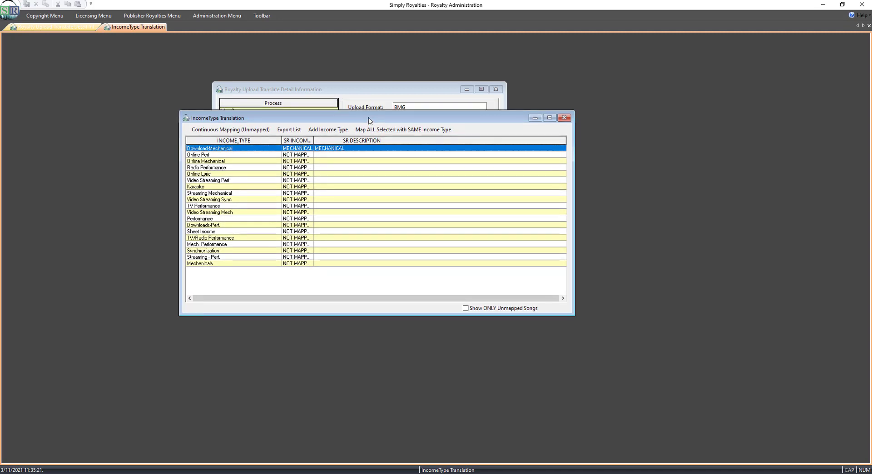
double_click(320, 141)
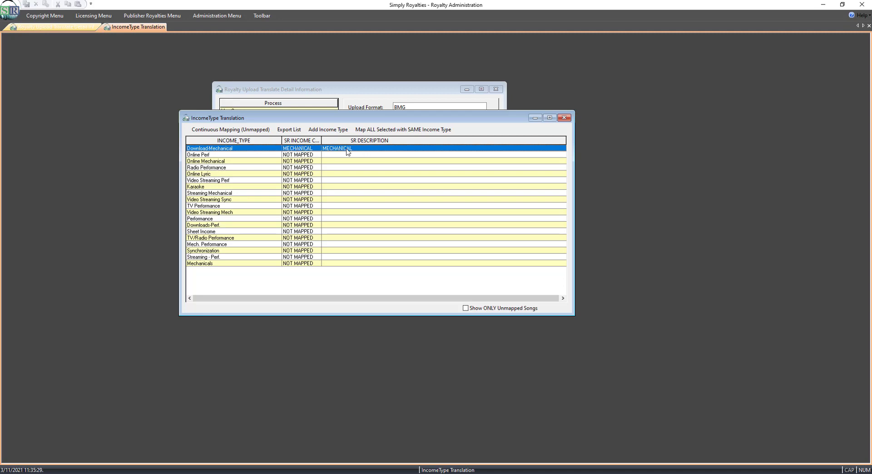
left_click(465, 308)
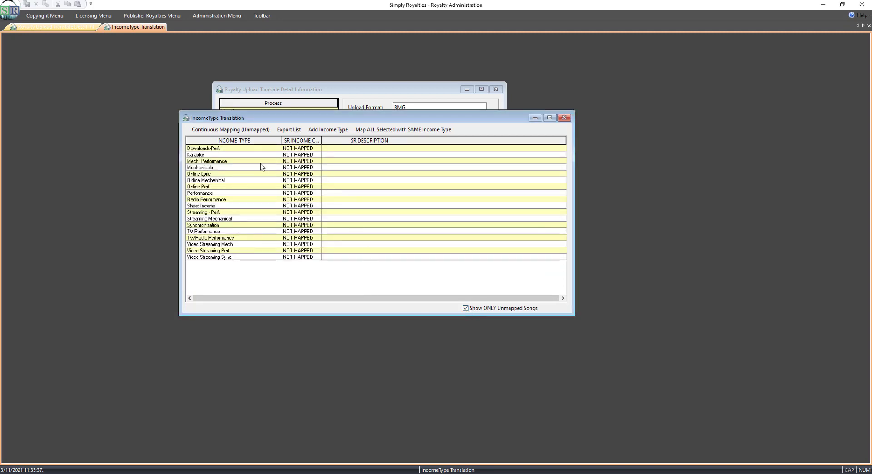
Map the performance income types, from Downloads-Perf to Video Streaming Perf, together to the PERFORMANCE income type.
left_click(226, 150)
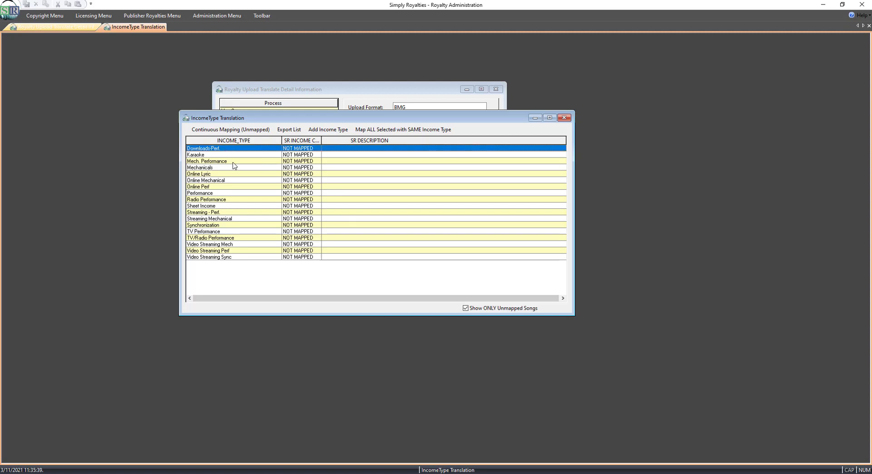
left_click(232, 161, "ctrl")
left_click(227, 187, "ctrl")
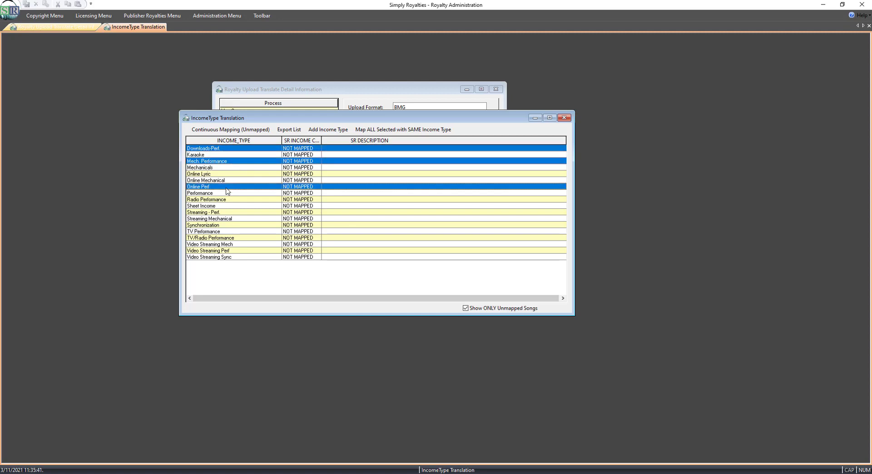
left_click(213, 194, "ctrl")
left_click(229, 200, "ctrl")
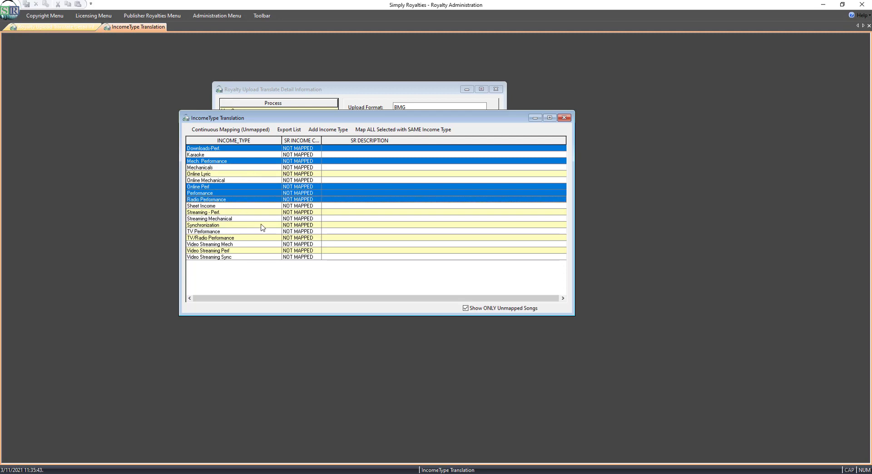
left_click(219, 212, "ctrl")
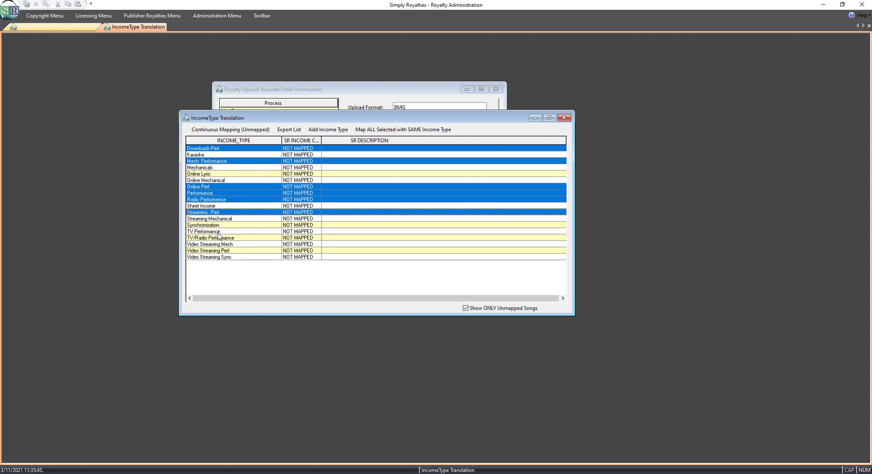
left_click(222, 232, "ctrl")
left_click(234, 239, "ctrl")
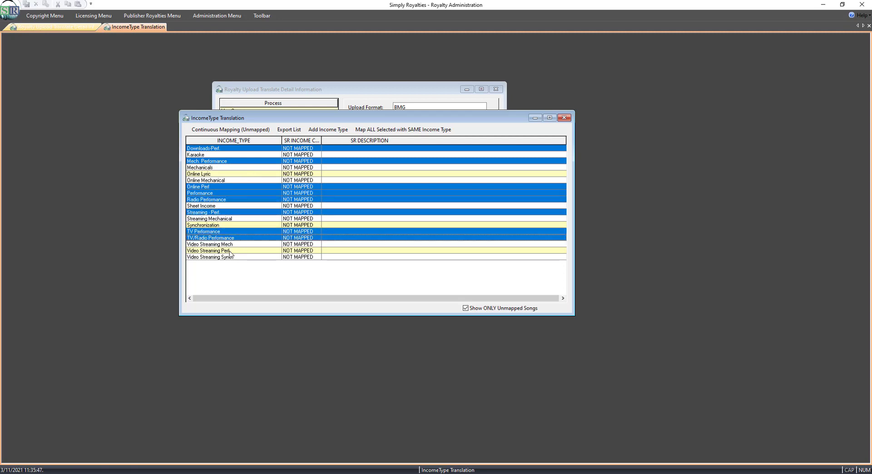
left_click(230, 251, "ctrl")
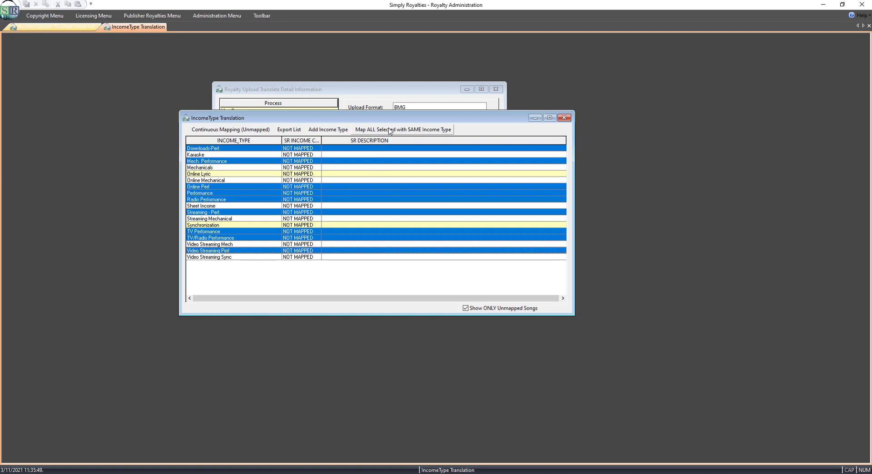
left_click(406, 131)
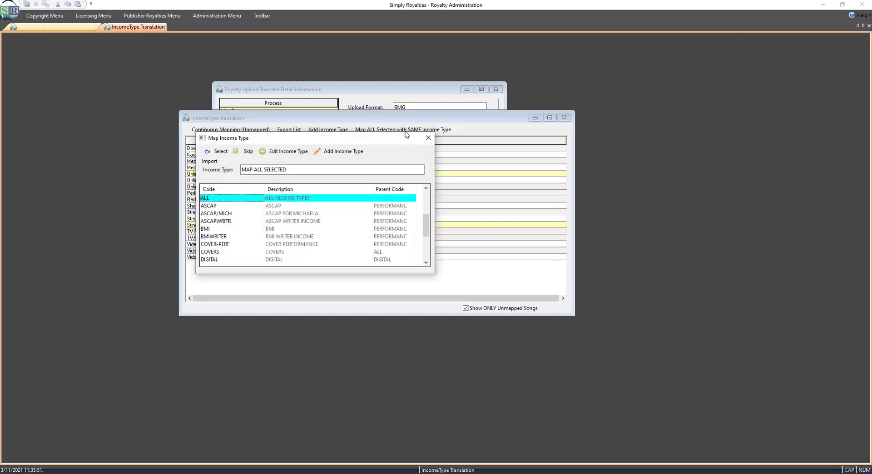
type("PE")
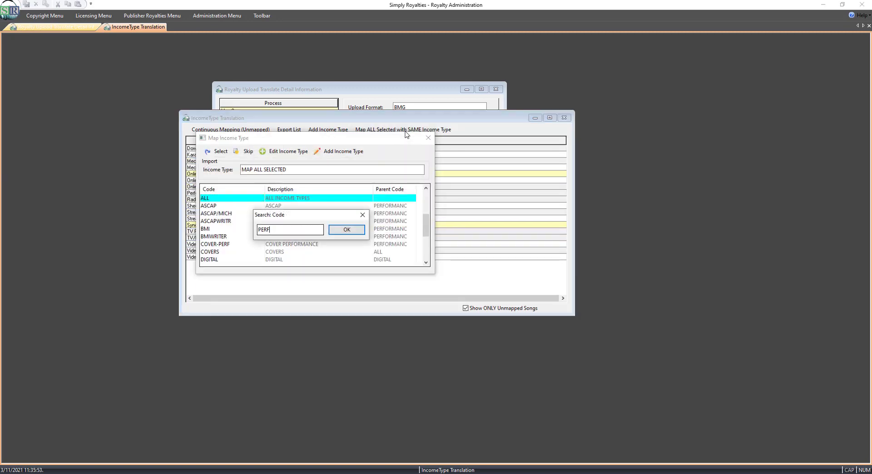
type("RF")
key("Return")
key("Return")
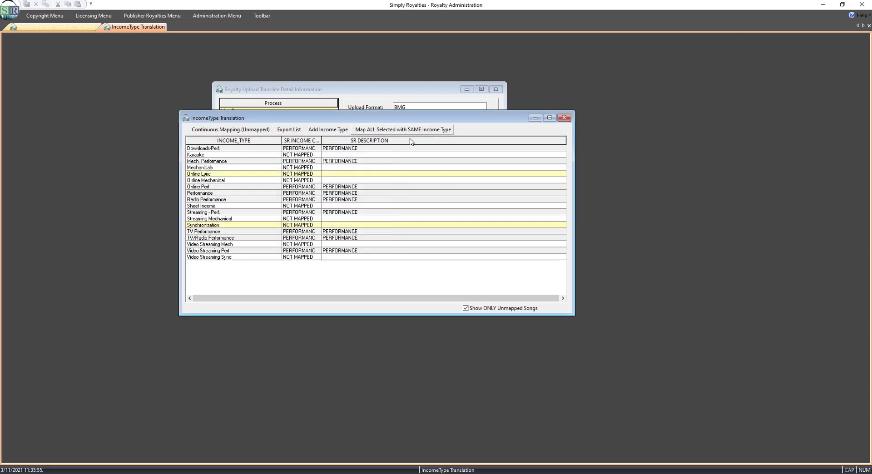
Map Mechanicals, Online Mechanical, Streaming Mechanical and Video Streaming Mech together to the MECHANICAL income type.
left_click(381, 174)
left_click(465, 308)
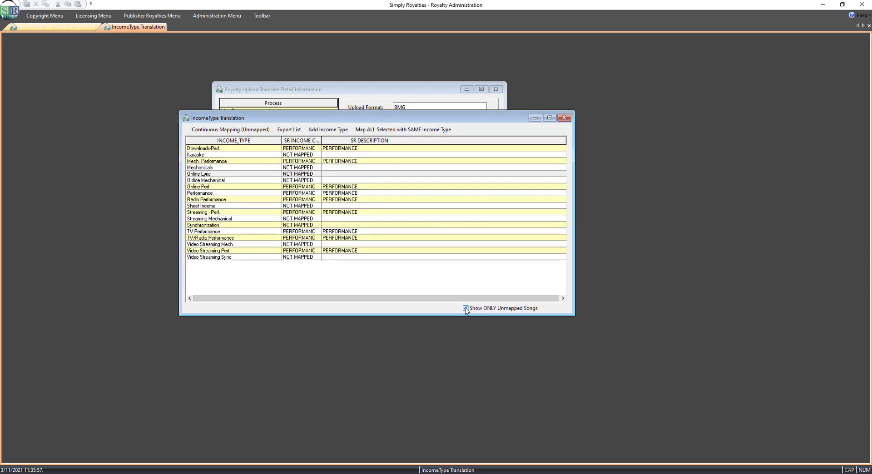
left_click(465, 309)
left_click(466, 309)
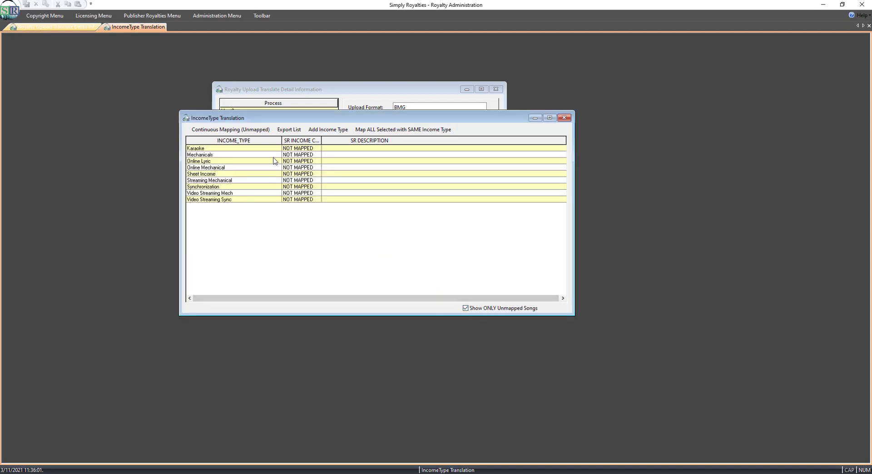
left_click(214, 149)
left_click(218, 155)
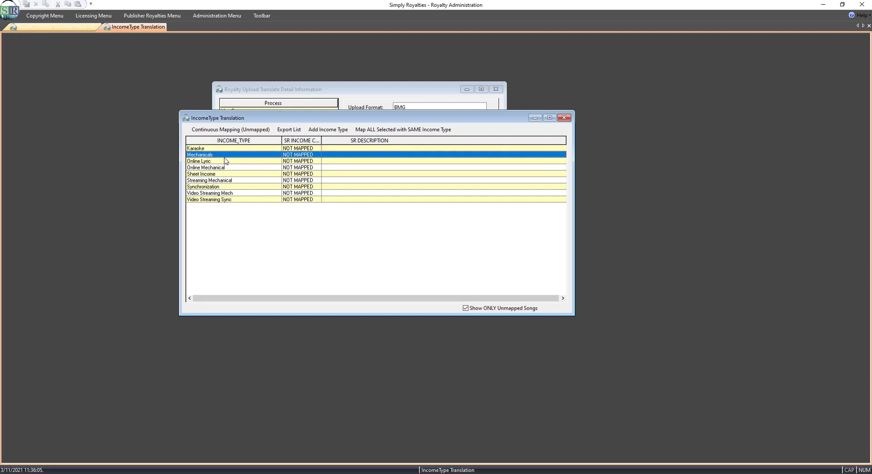
left_click(223, 168, "ctrl")
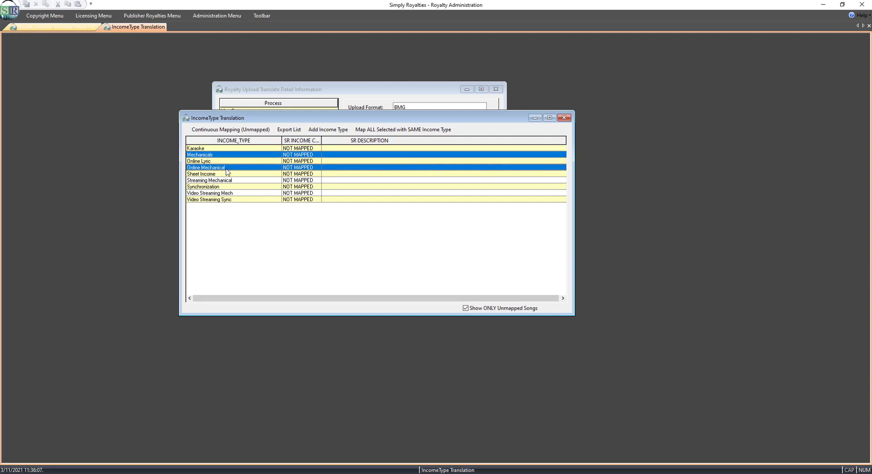
left_click(232, 181, "ctrl")
left_click(229, 194, "ctrl")
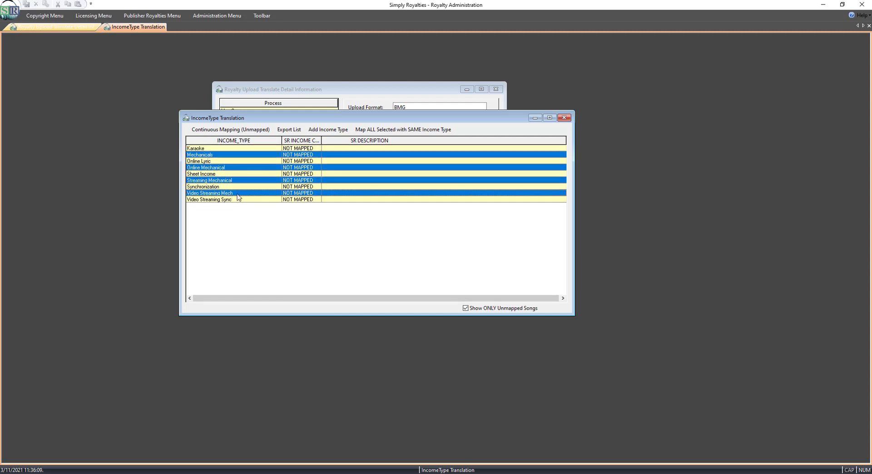
left_click(398, 130)
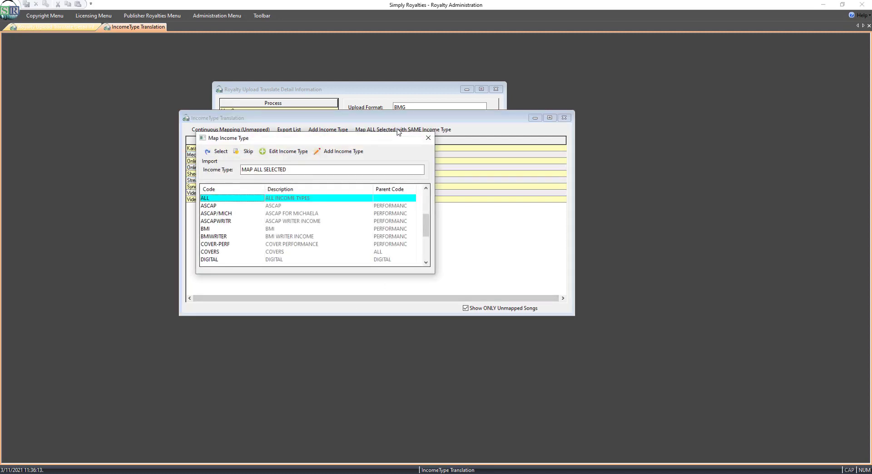
type("MECHANICAL")
key("Return")
key("Return")
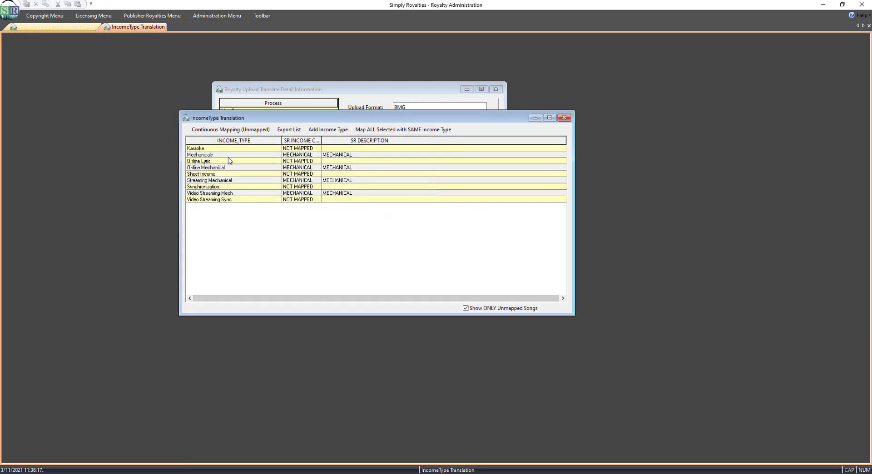
Map Online Lyric, Synchronization and Video Streaming Sync together to the SYNCH income type.
left_click(466, 308)
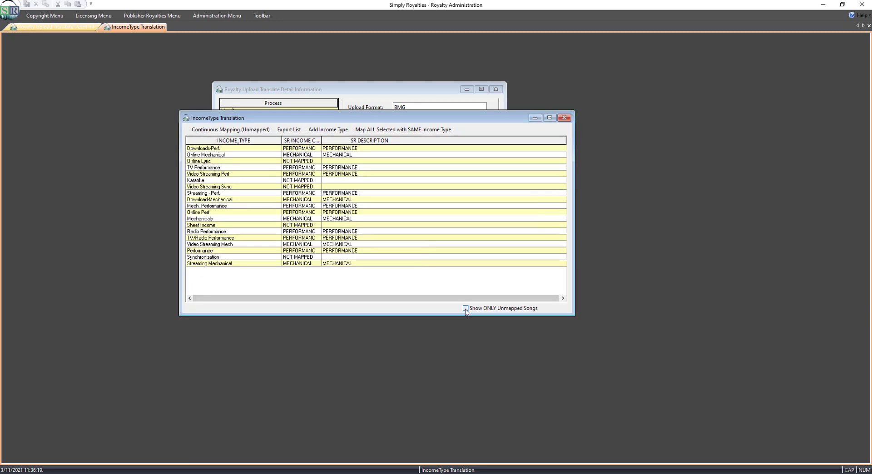
left_click(465, 309)
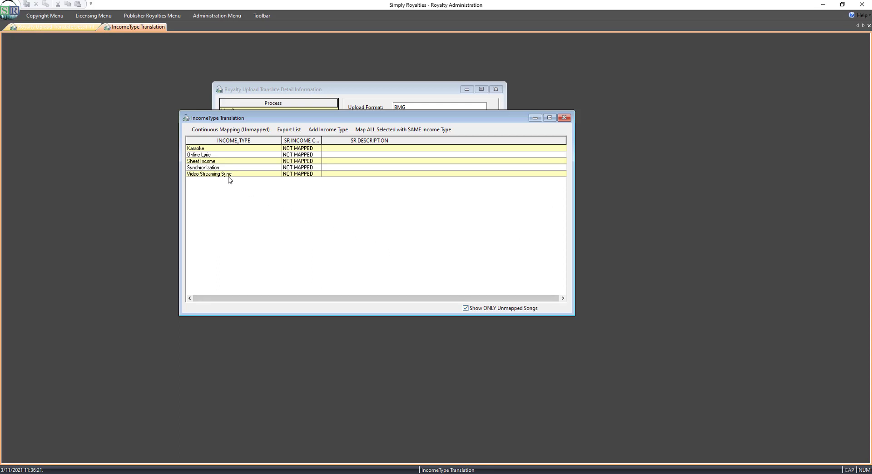
left_click(229, 175)
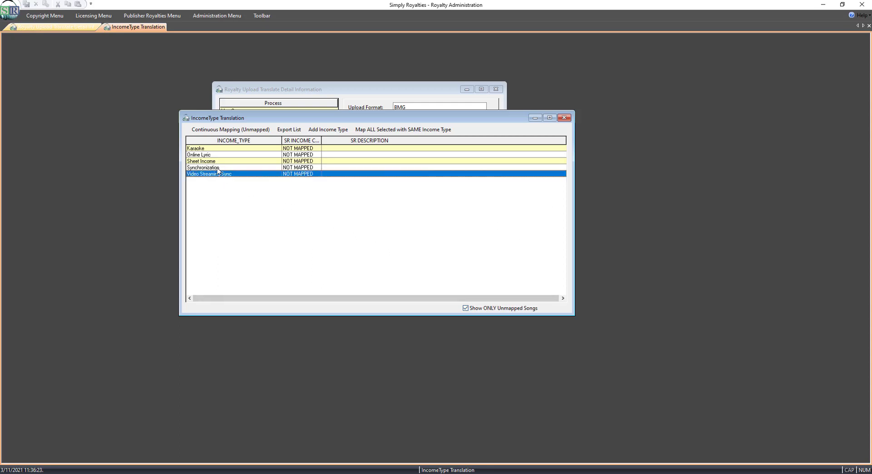
left_click(218, 168, "ctrl")
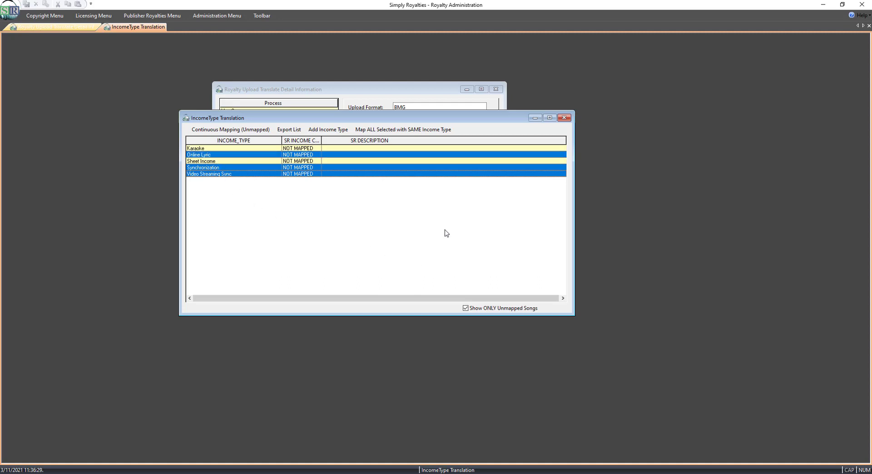
left_click(399, 131)
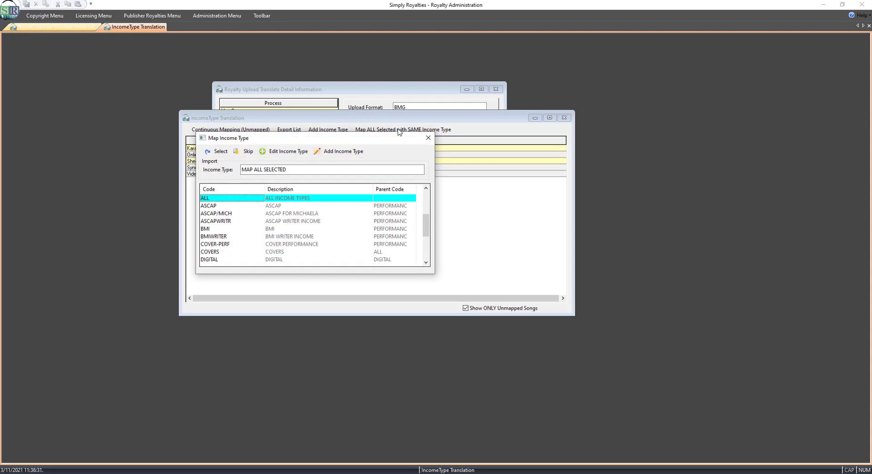
type("SYNC")
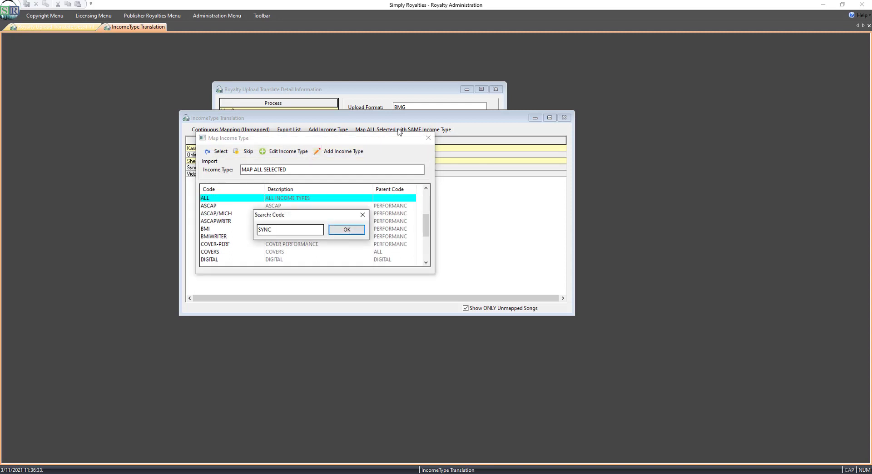
key("Return")
key("Return")
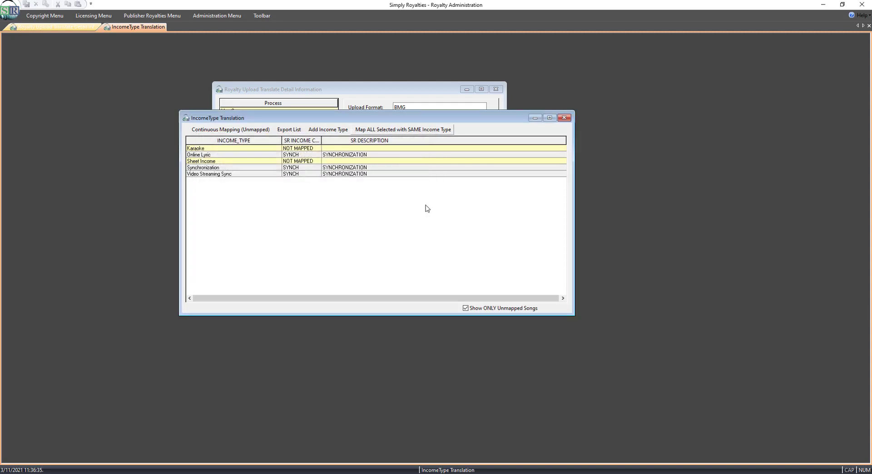
Refresh the unmapped list and map Karaoke to the MECHANICAL income type.
left_click(466, 309)
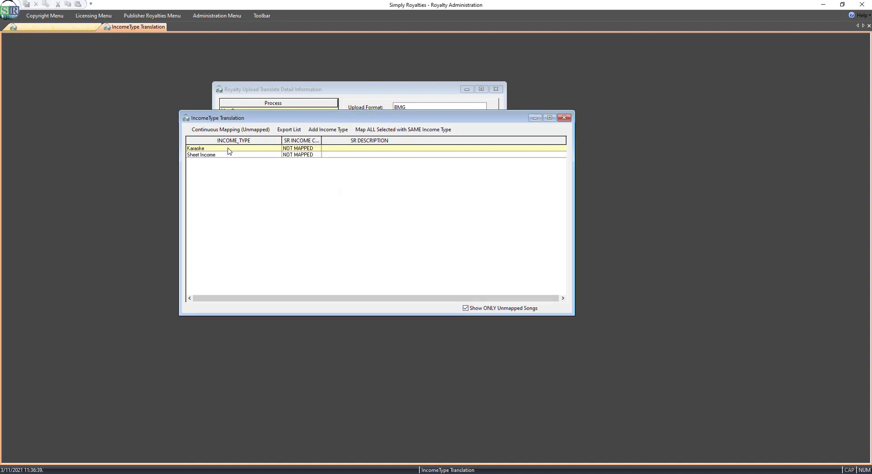
double_click(229, 151)
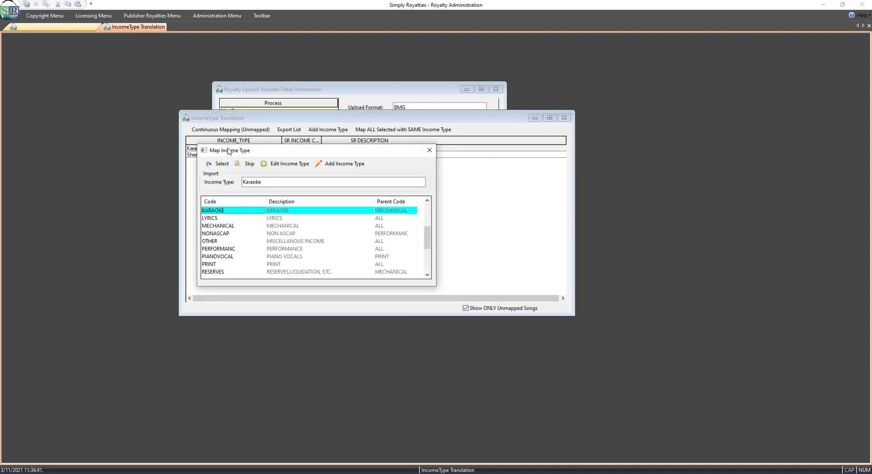
type("MECH")
key("Return")
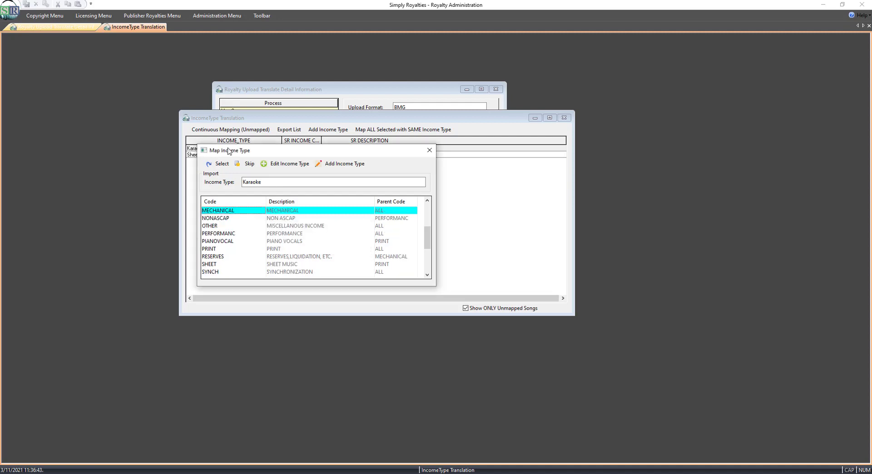
key("Return")
Map Sheet Income to the PRINT income type and close the income type mapping.
double_click(230, 155)
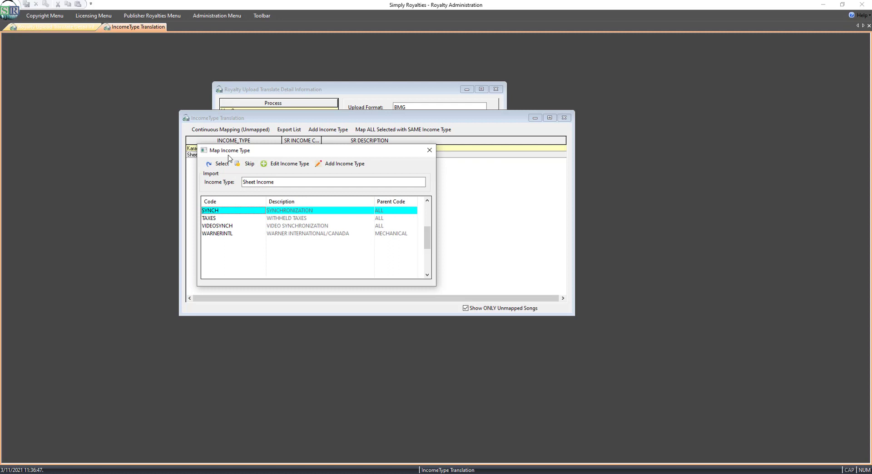
type("PRIN")
key("Return")
key("Return")
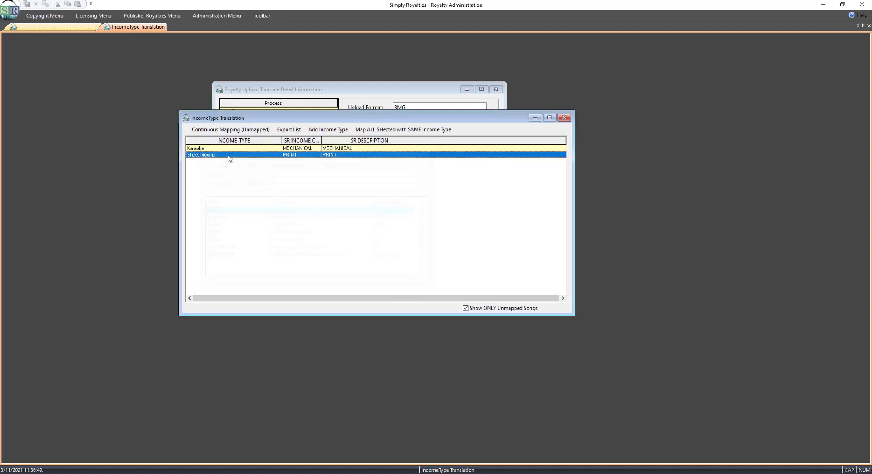
left_click(564, 118)
Open the From mapping for the upload.
double_click(244, 130)
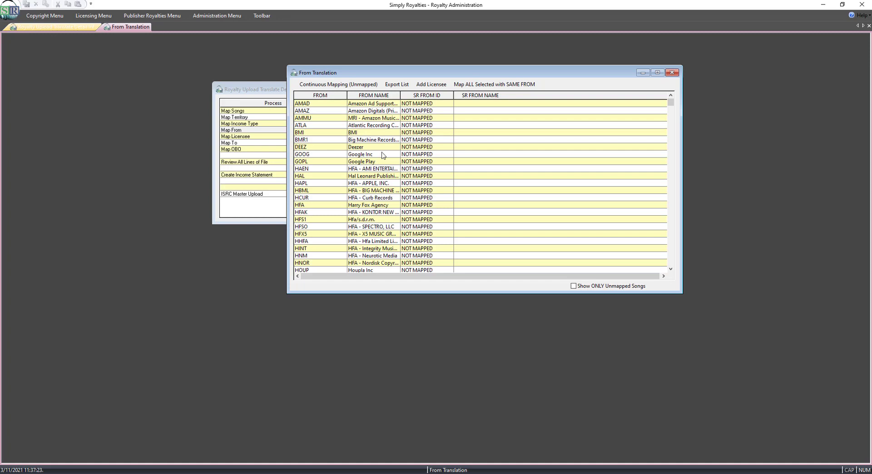
key("ctrl+Tab")
left_click(532, 120)
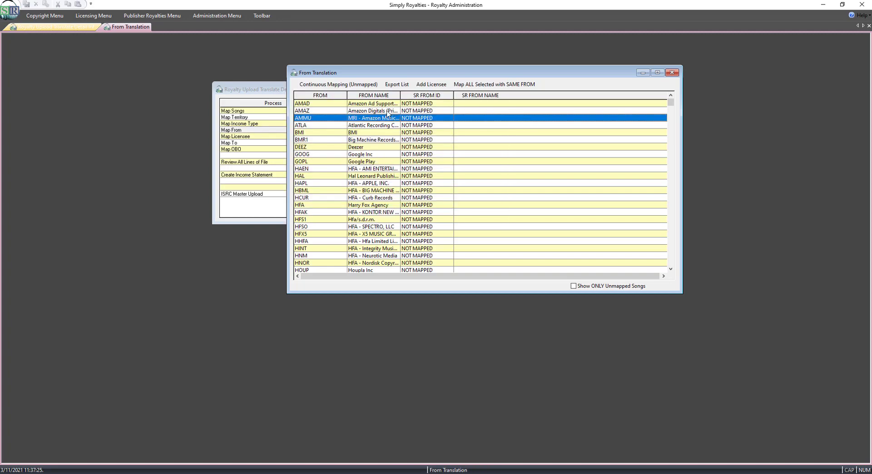
left_click(381, 104)
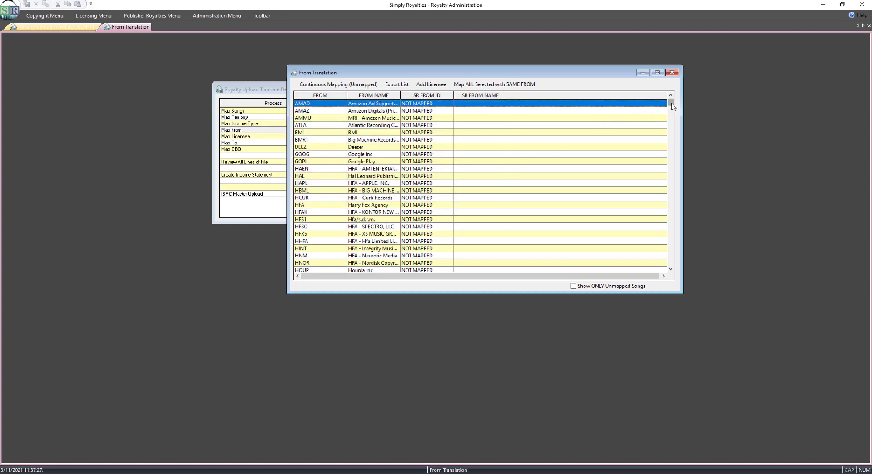
Select every From entry from AMAD to ZAZM, map them together to BMG MUSIC, and close the From mapping.
left_click_drag(670, 105, 671, 263)
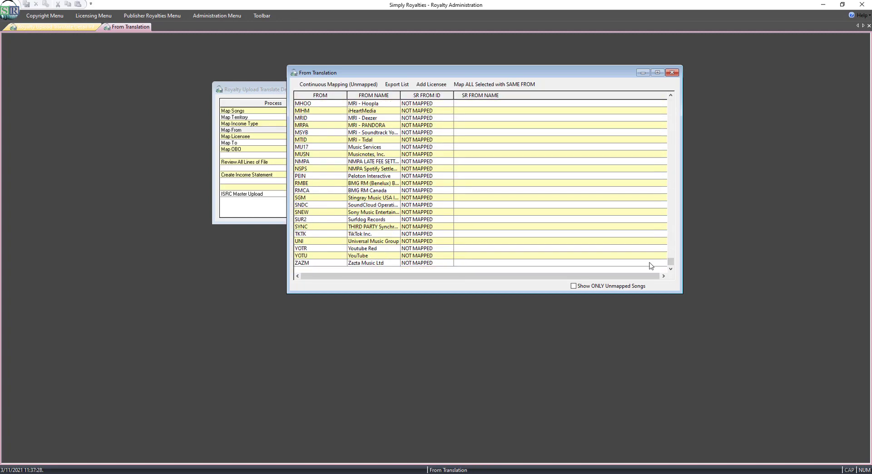
left_click(381, 263, "shift")
left_click(494, 84)
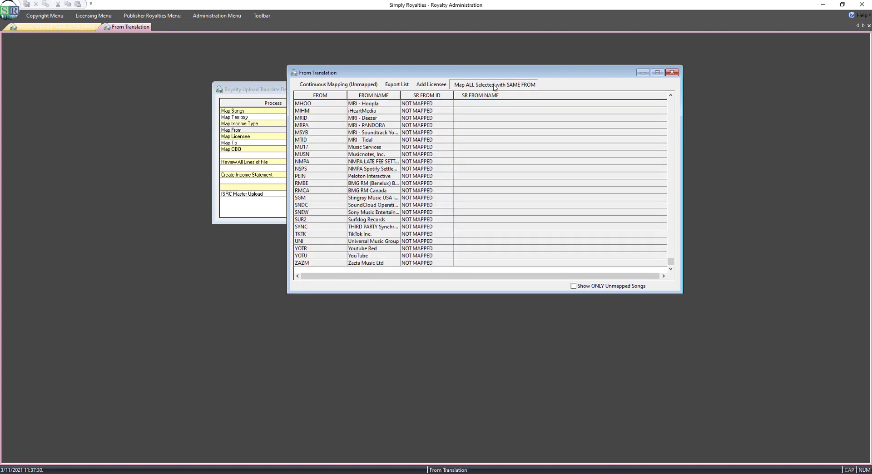
type("BMG")
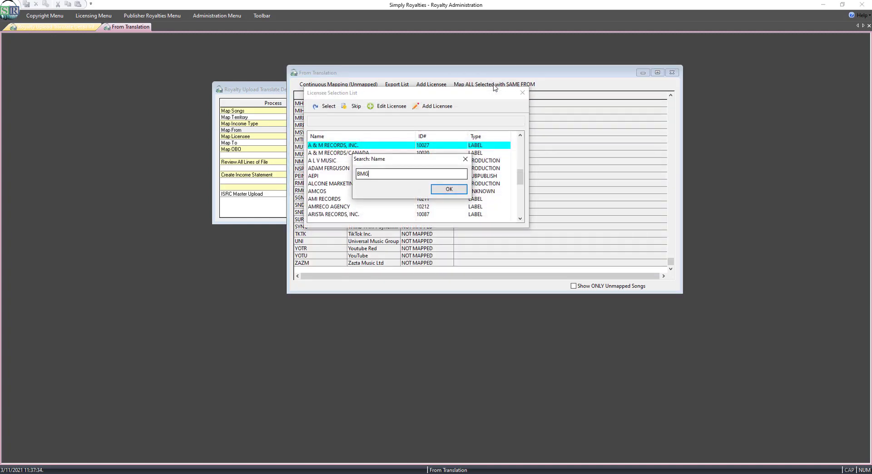
key("Return")
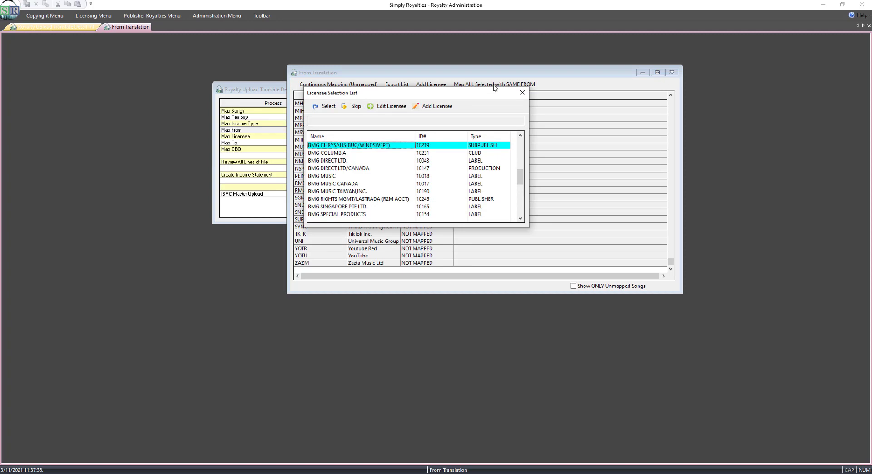
key("Down")
key("Down")
key("Down")
key("Down")
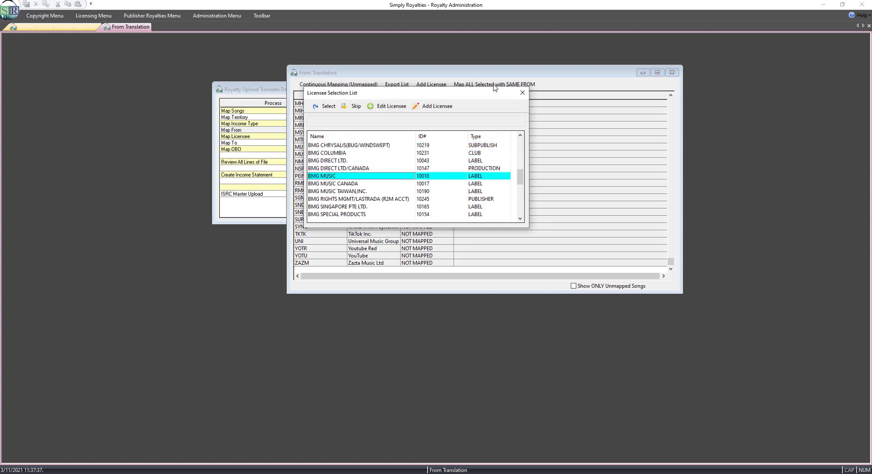
key("Return")
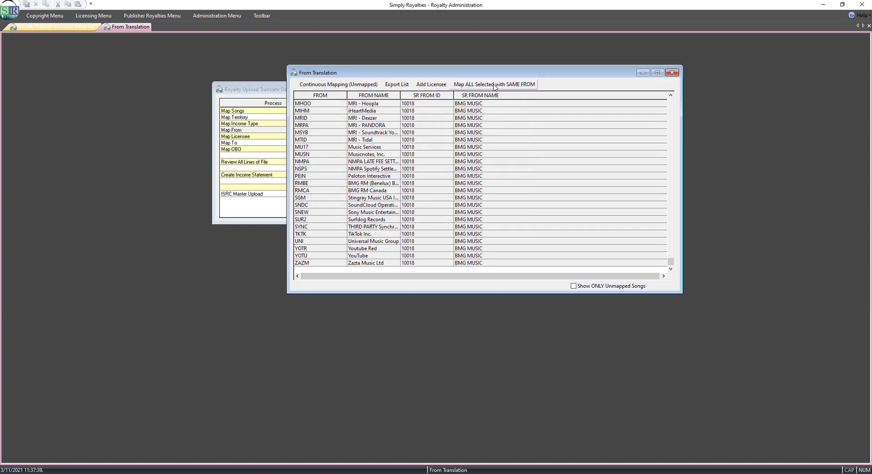
left_click(479, 177)
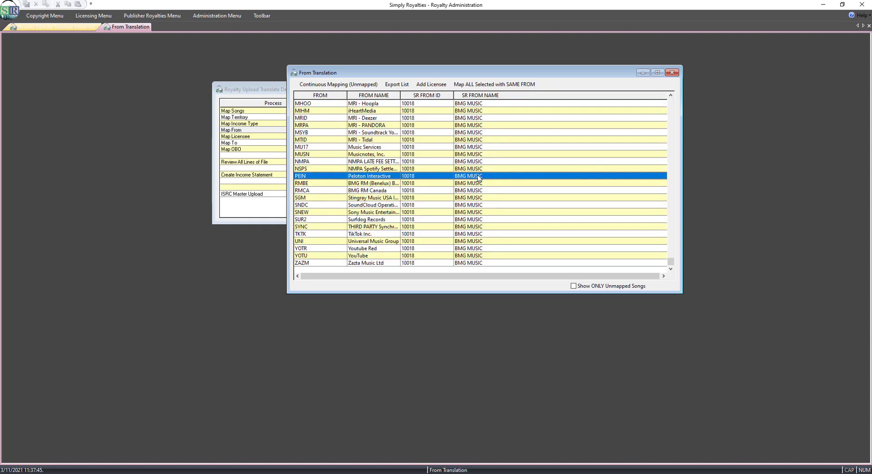
left_click(674, 76)
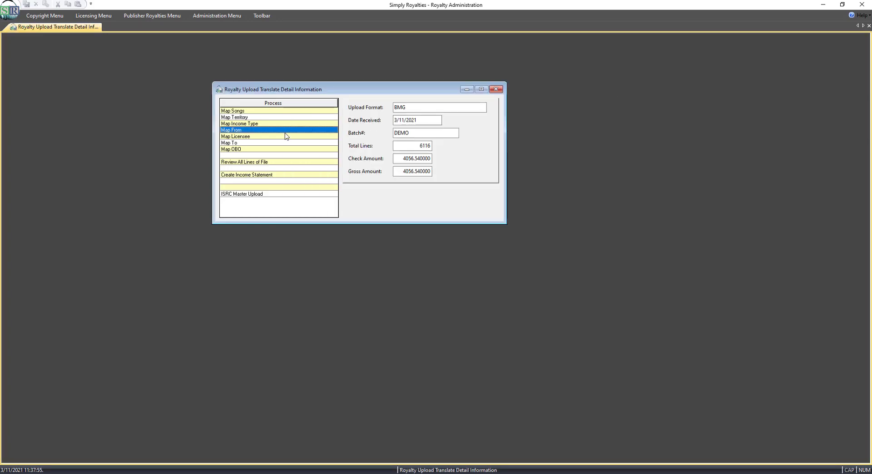
Open the licensee mapping and map the BMI entry to the BMI licensee.
left_click(285, 137)
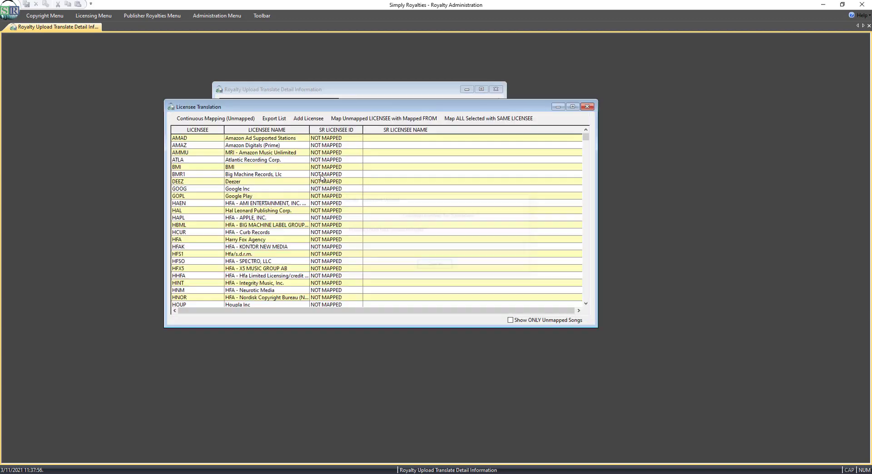
double_click(259, 168)
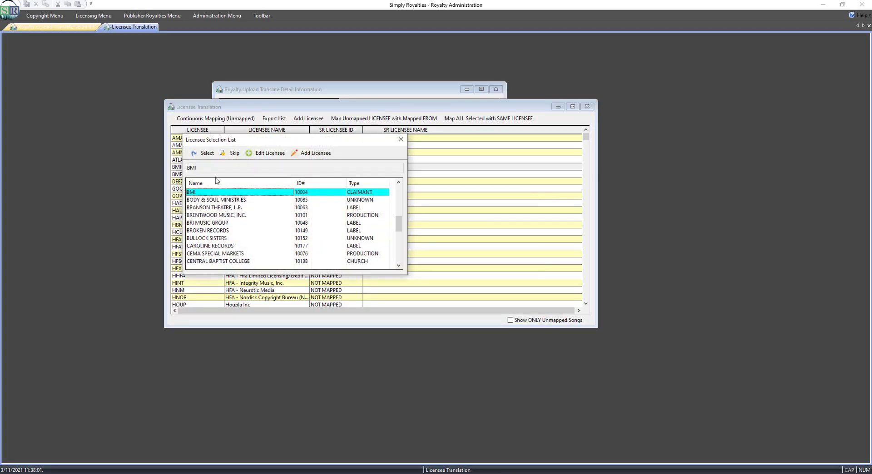
left_click(207, 154)
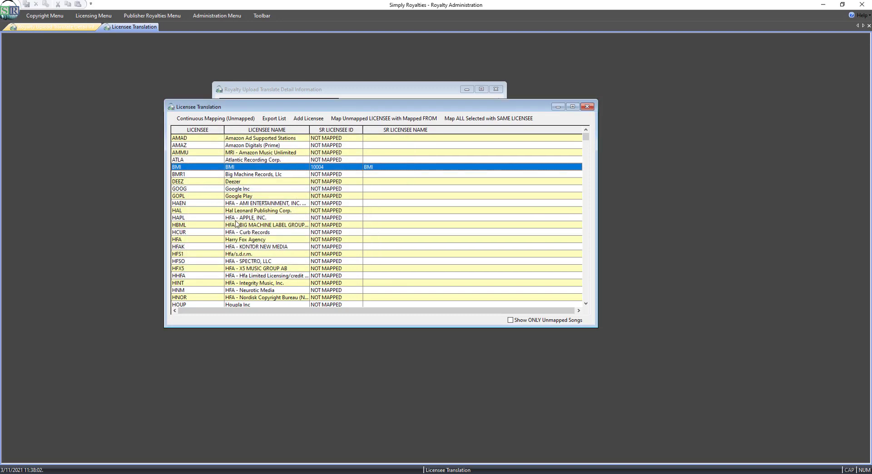
Map HFA - APPLE, INC. to the HARRY FOX AGENCY, INC./MISC. RECORD CO. licensee.
double_click(264, 221)
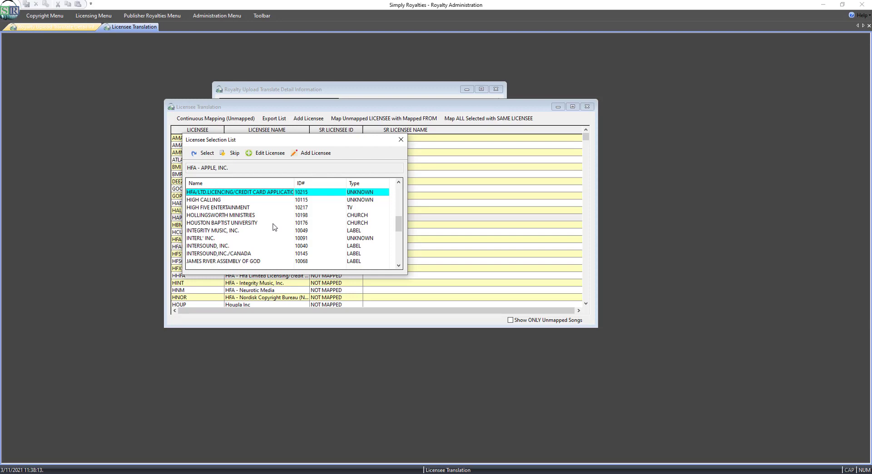
key("Up")
key("Up")
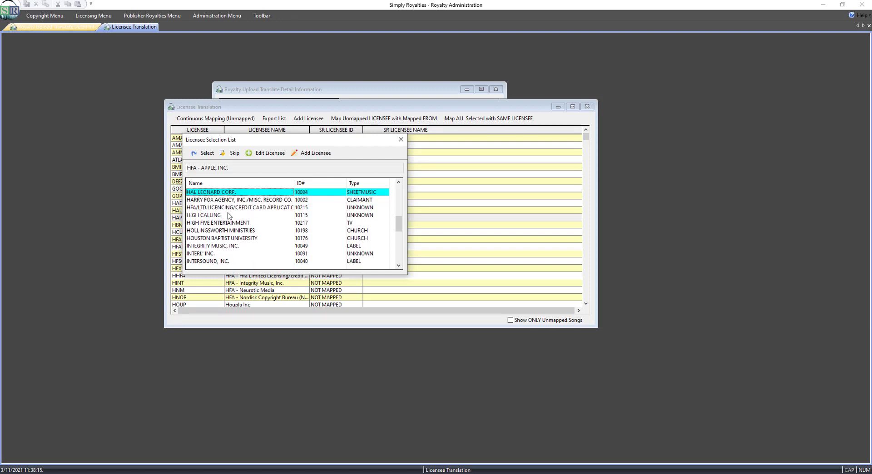
left_click(233, 200)
left_click(203, 153)
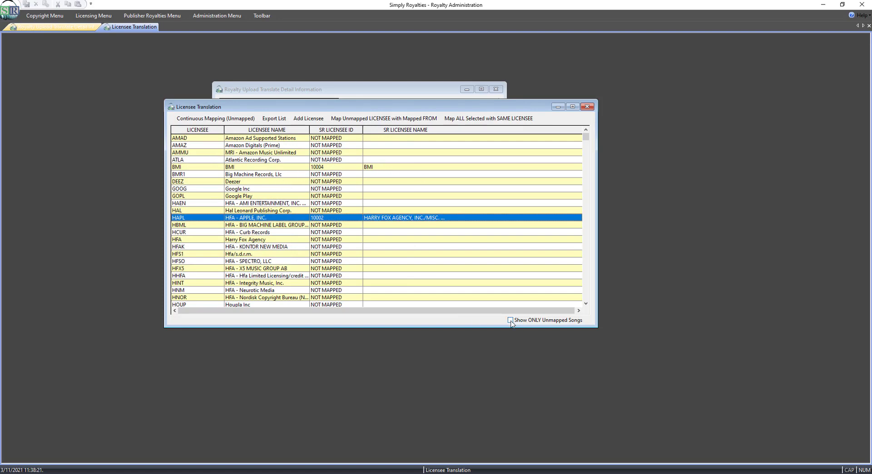
Show only unmapped licensees, select all from AMAD to ZAZM, map them together to BMG MUSIC, and close the licensee mapping.
left_click(510, 320)
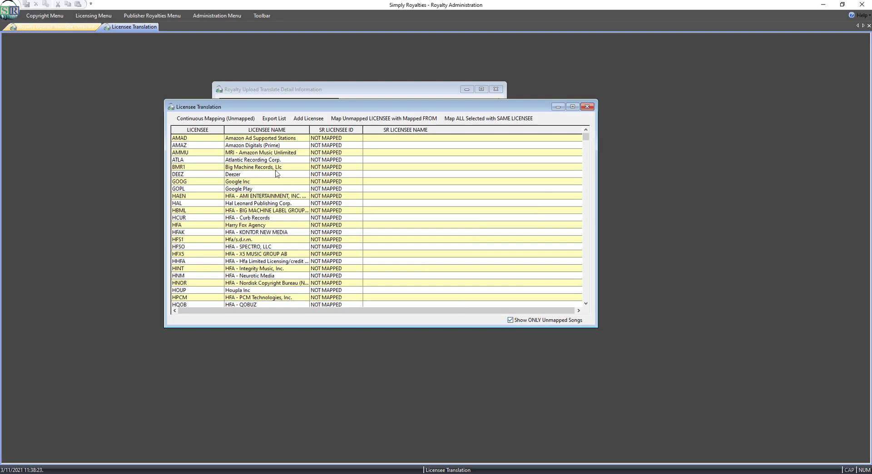
left_click(272, 139)
scroll(586, 150, "down", 1)
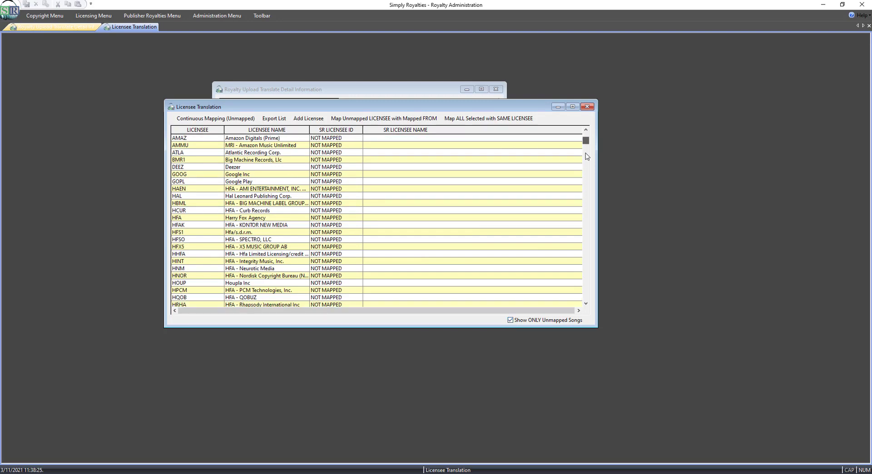
scroll(587, 157, "down", 15)
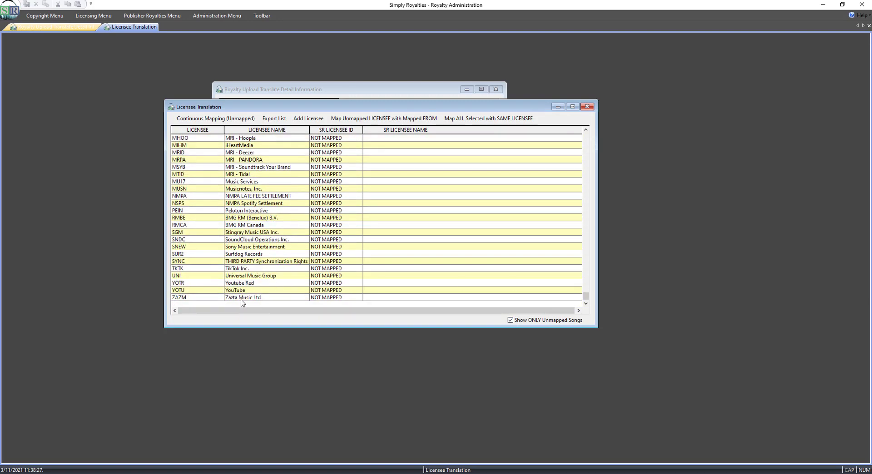
left_click(253, 298, "shift")
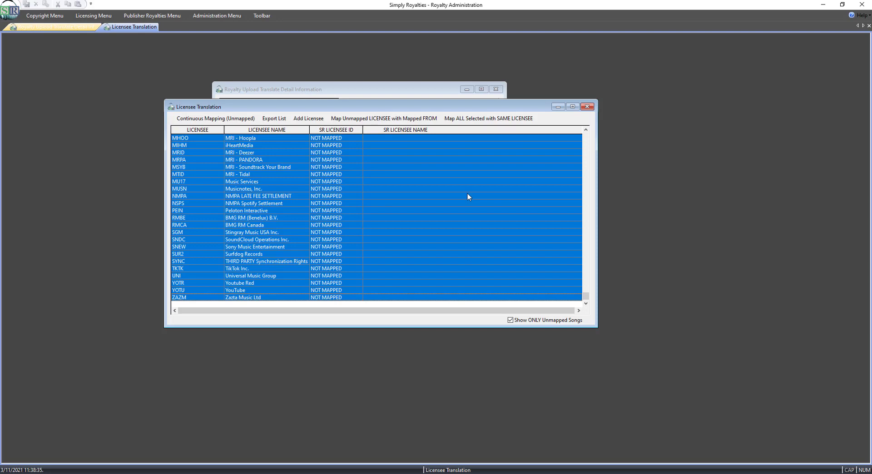
left_click(490, 120)
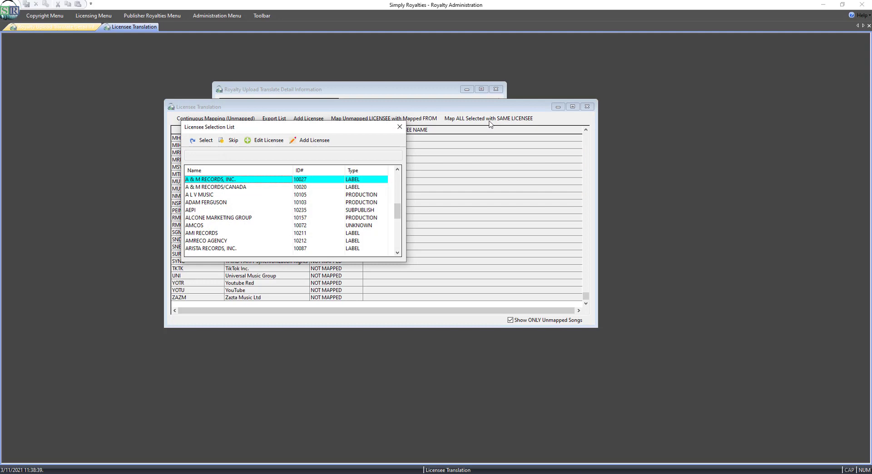
type("bmg")
key("Return")
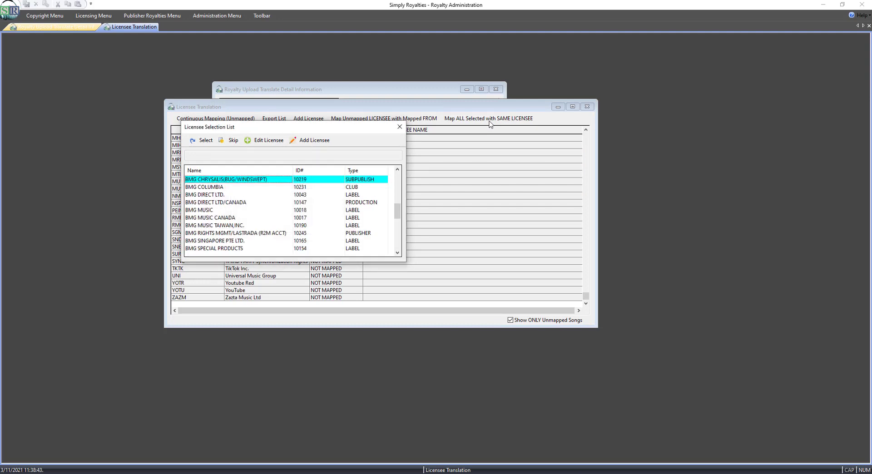
key("Down")
key("Down")
key("Down")
key("Down")
key("Return")
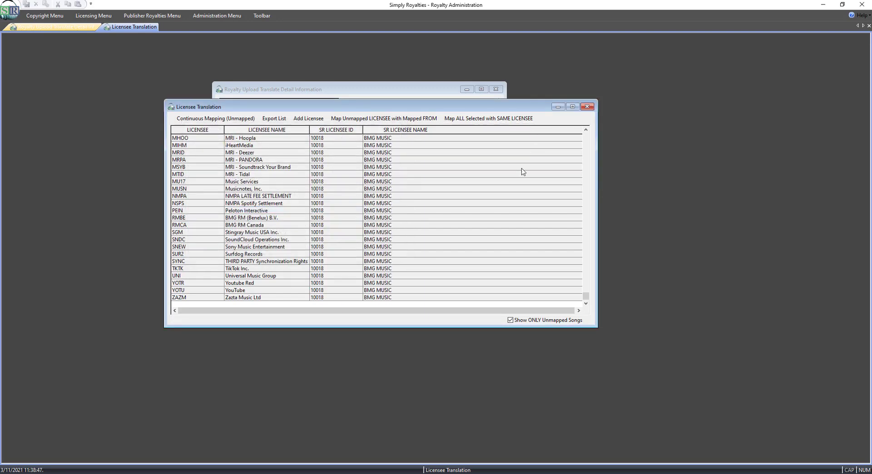
left_click(588, 108)
Open the To mapping, map the Glen Campbell Music Group Summary publisher to GLEN CAMPBELL MUSIC, INC., and close it.
double_click(264, 143)
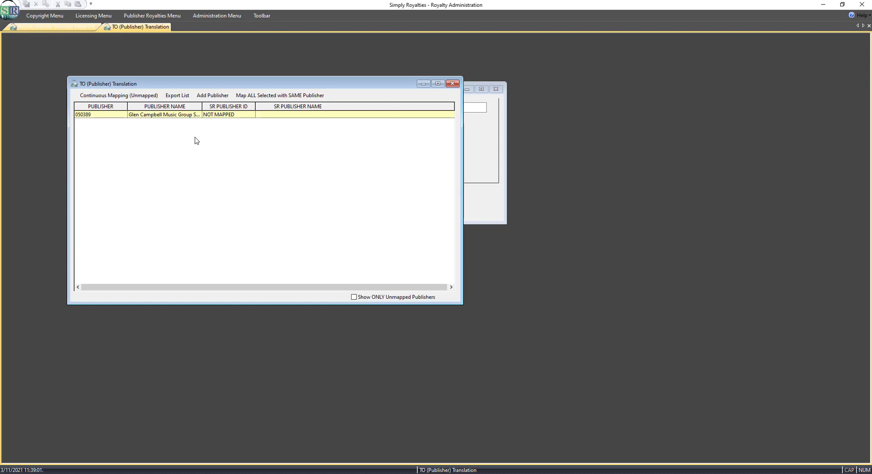
left_click(177, 117)
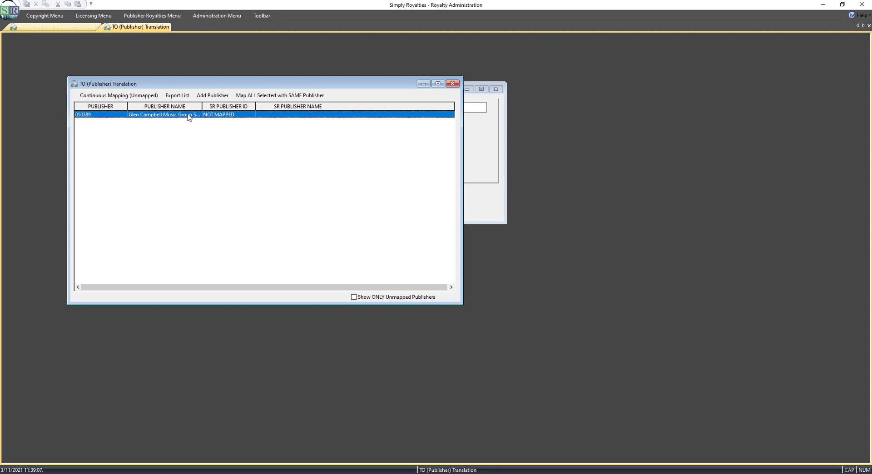
double_click(190, 117)
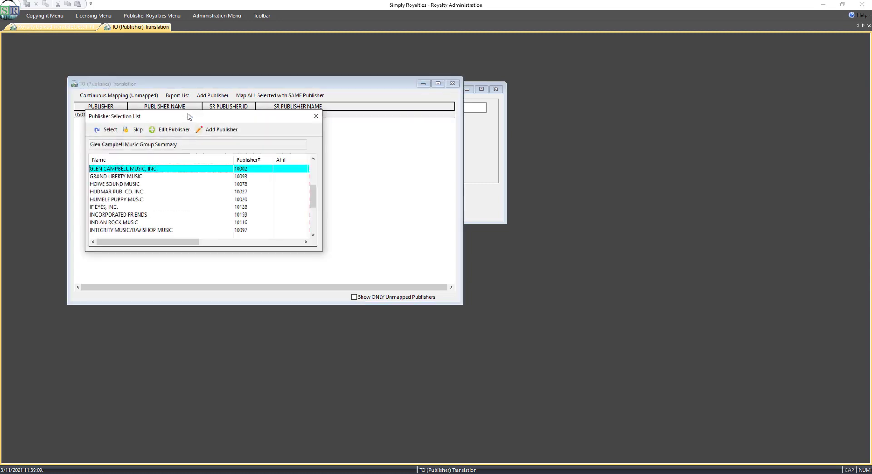
left_click(108, 130)
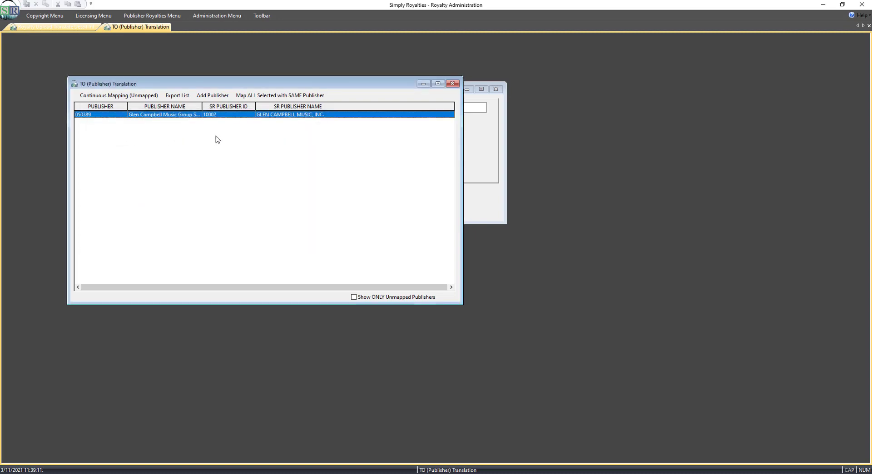
left_click(452, 83)
Open the OBO mapping, map unmapped OBO entries to their mapped To publishers, and close it.
double_click(268, 150)
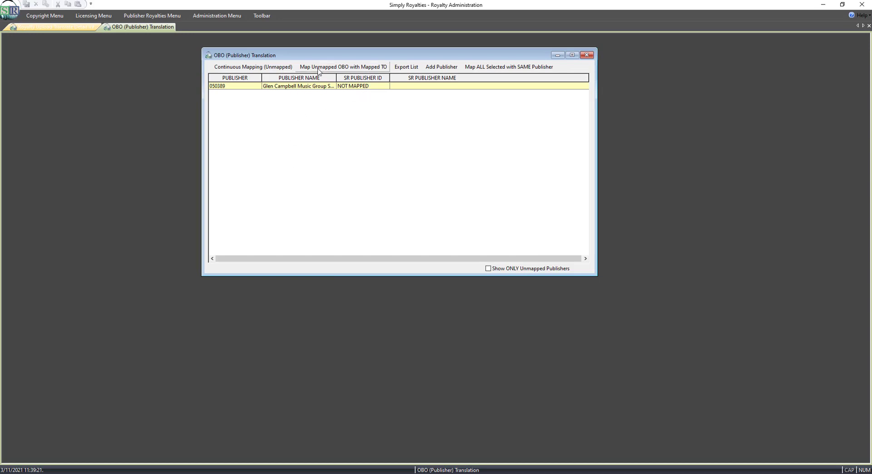
left_click(366, 68)
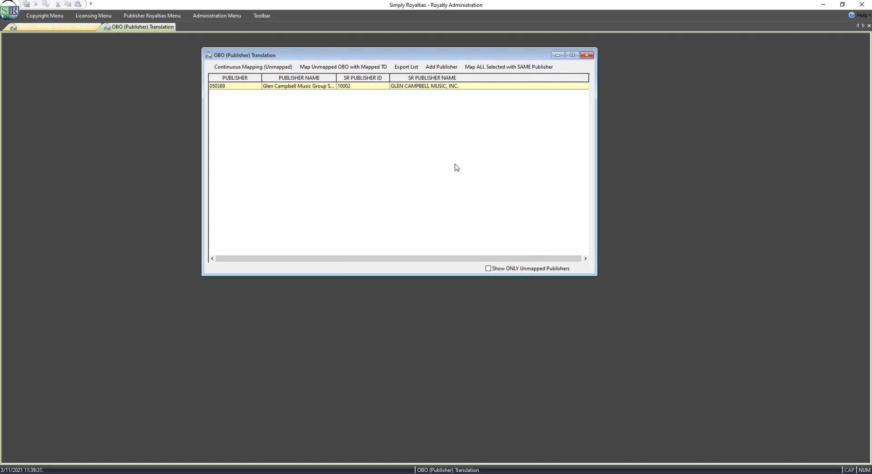
left_click(588, 57)
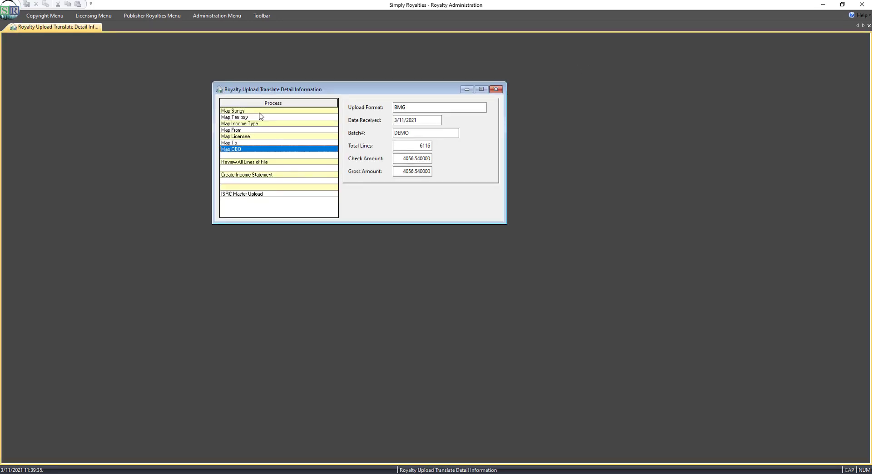
left_click(259, 118)
left_click(259, 124)
left_click(259, 131)
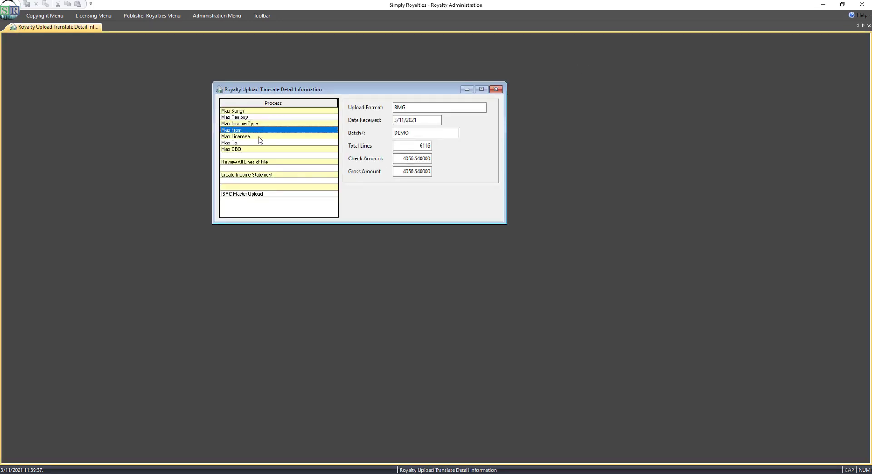
left_click(259, 136)
left_click(259, 143)
left_click(260, 149)
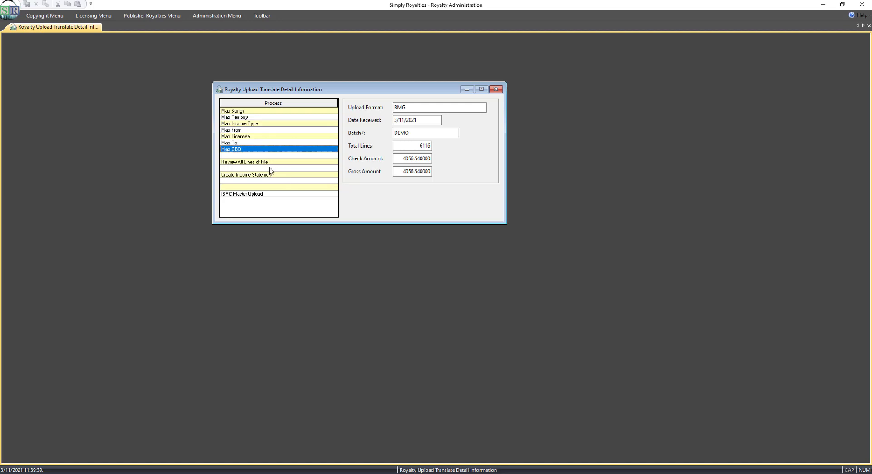
Review the first 100 lines of the uploaded file, scrolling across all columns, then close the list.
left_click(257, 162)
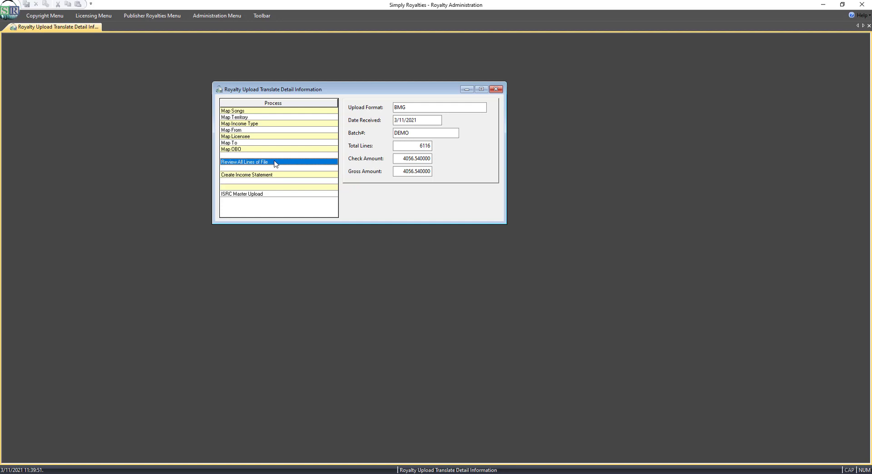
double_click(275, 163)
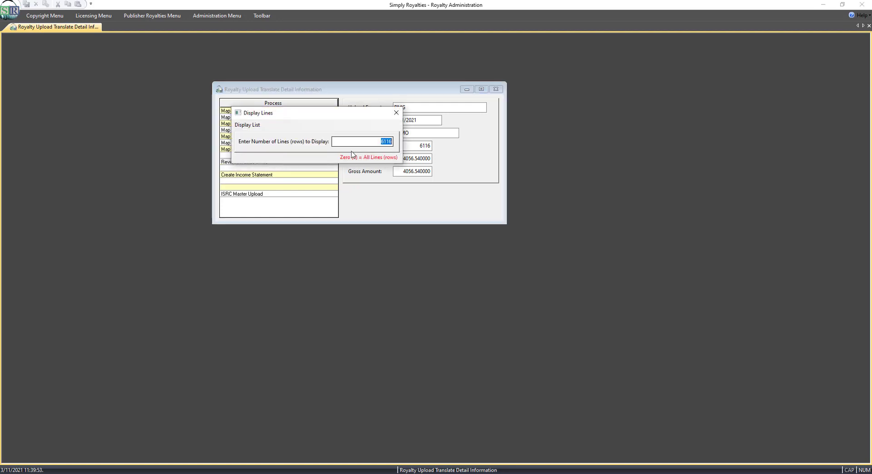
type("100")
left_click(252, 129)
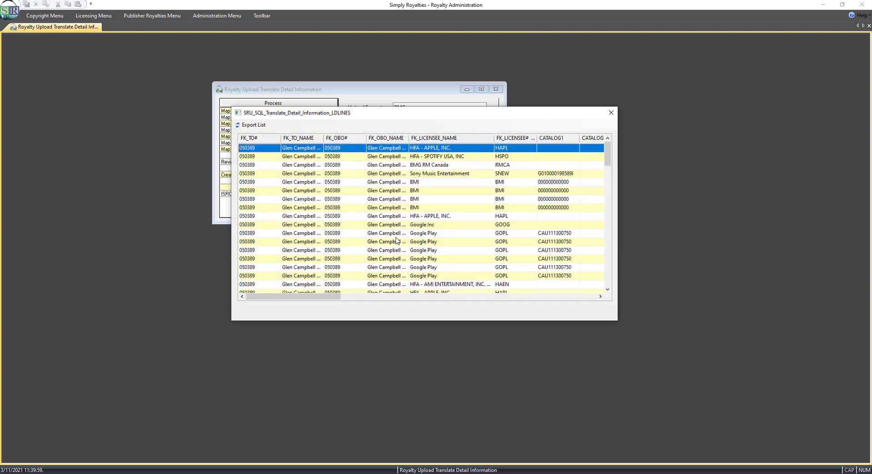
left_click_drag(332, 297, 580, 300)
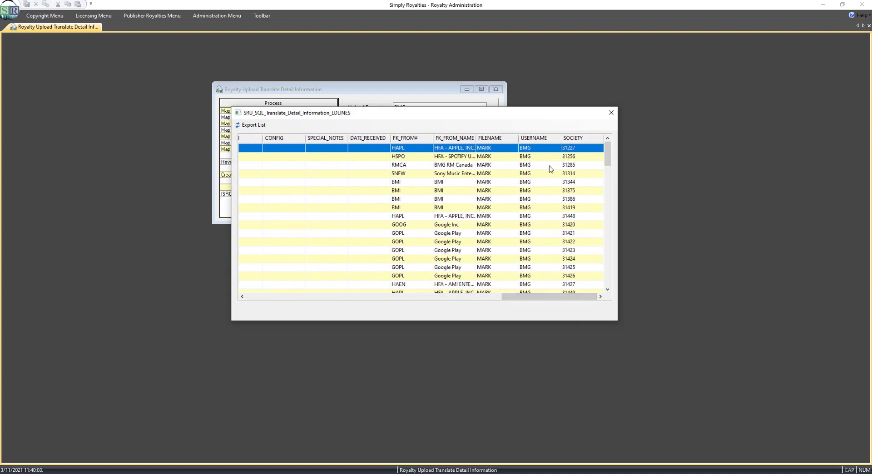
left_click(611, 114)
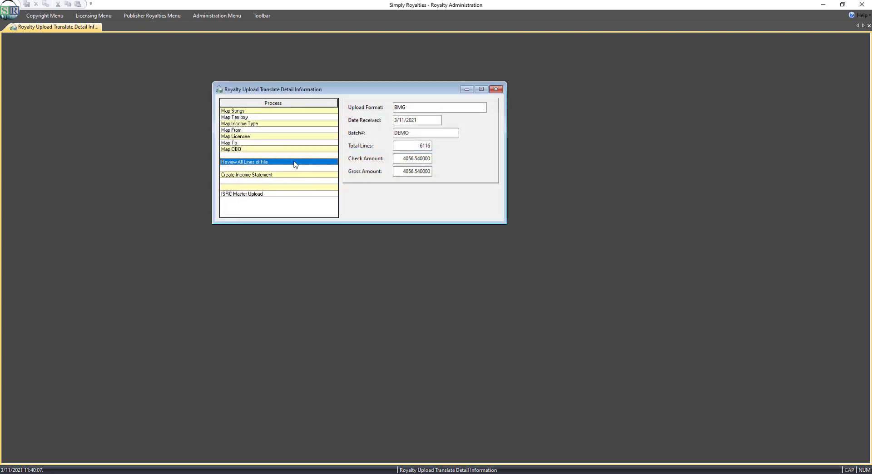
Create the income statement from the uploaded file.
left_click(269, 177)
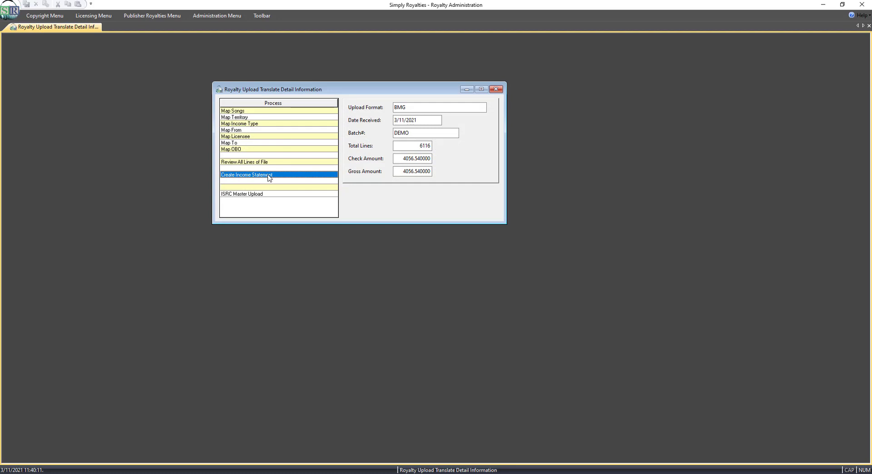
double_click(269, 177)
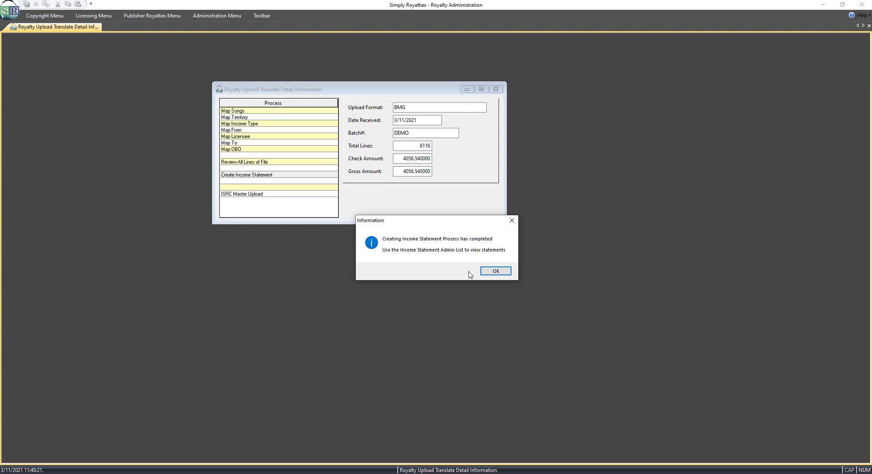
left_click(494, 271)
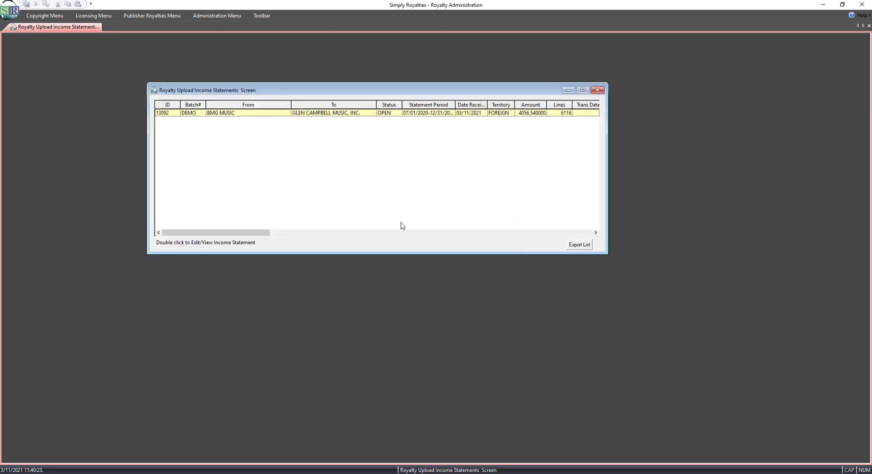
Open the new BMG MUSIC income statement and inspect its detail lines, then close the statement windows.
left_click(344, 116)
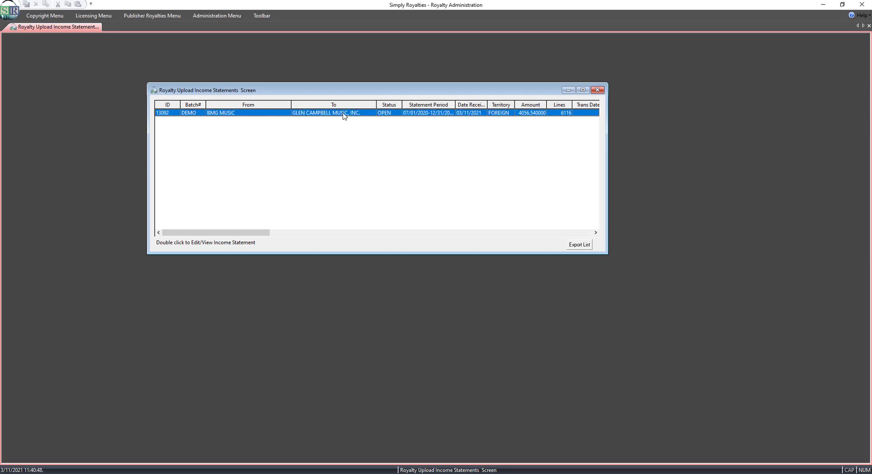
double_click(344, 117)
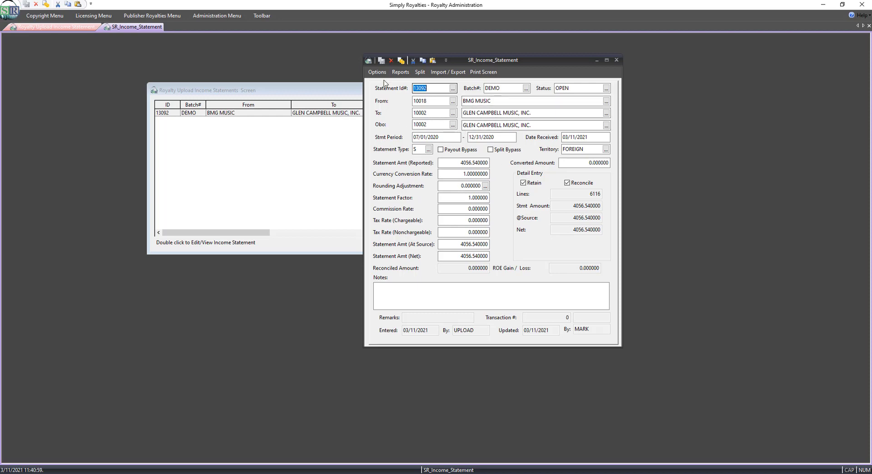
key("alt+o")
key("Escape")
key("Down")
key("Return")
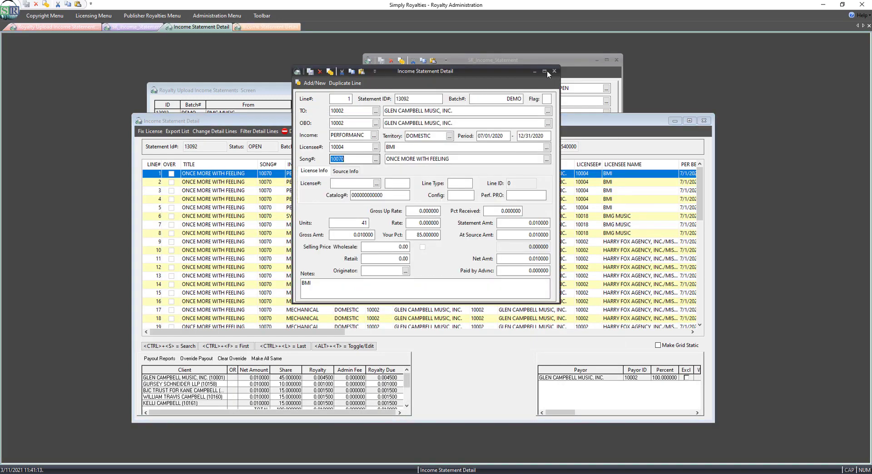
left_click(555, 71)
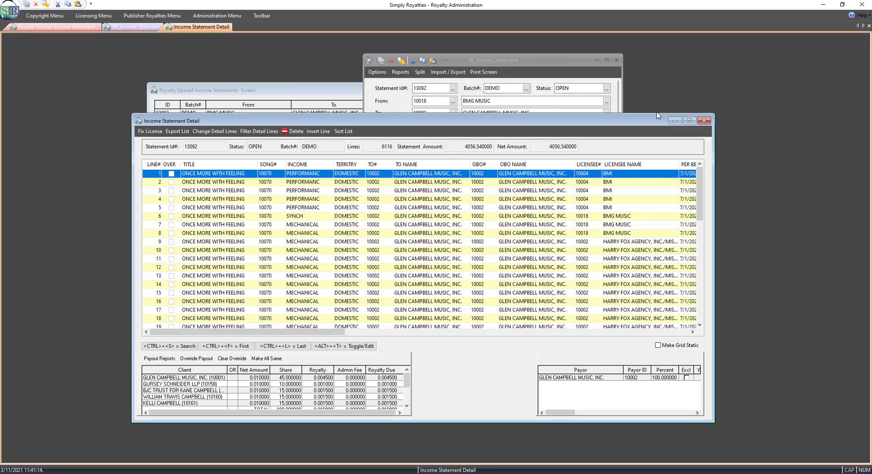
left_click(704, 121)
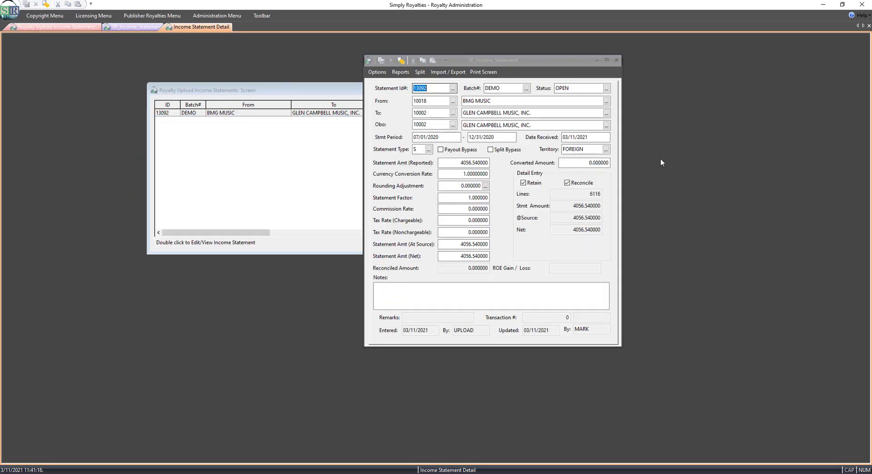
left_click(620, 59)
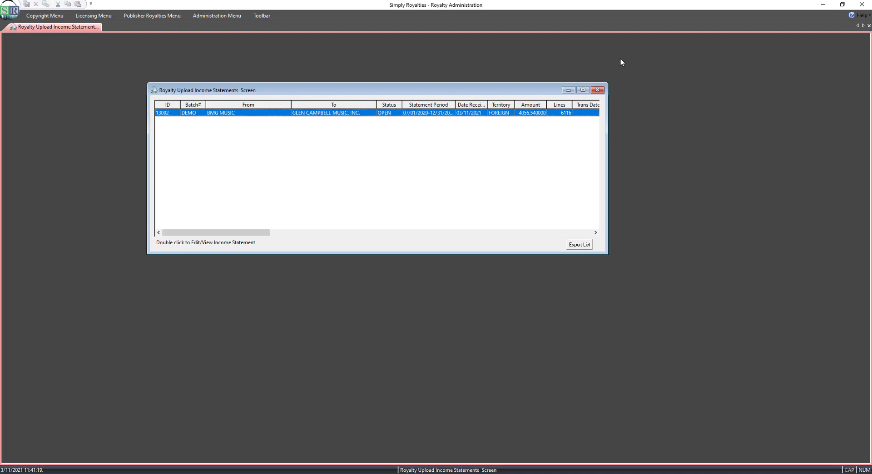